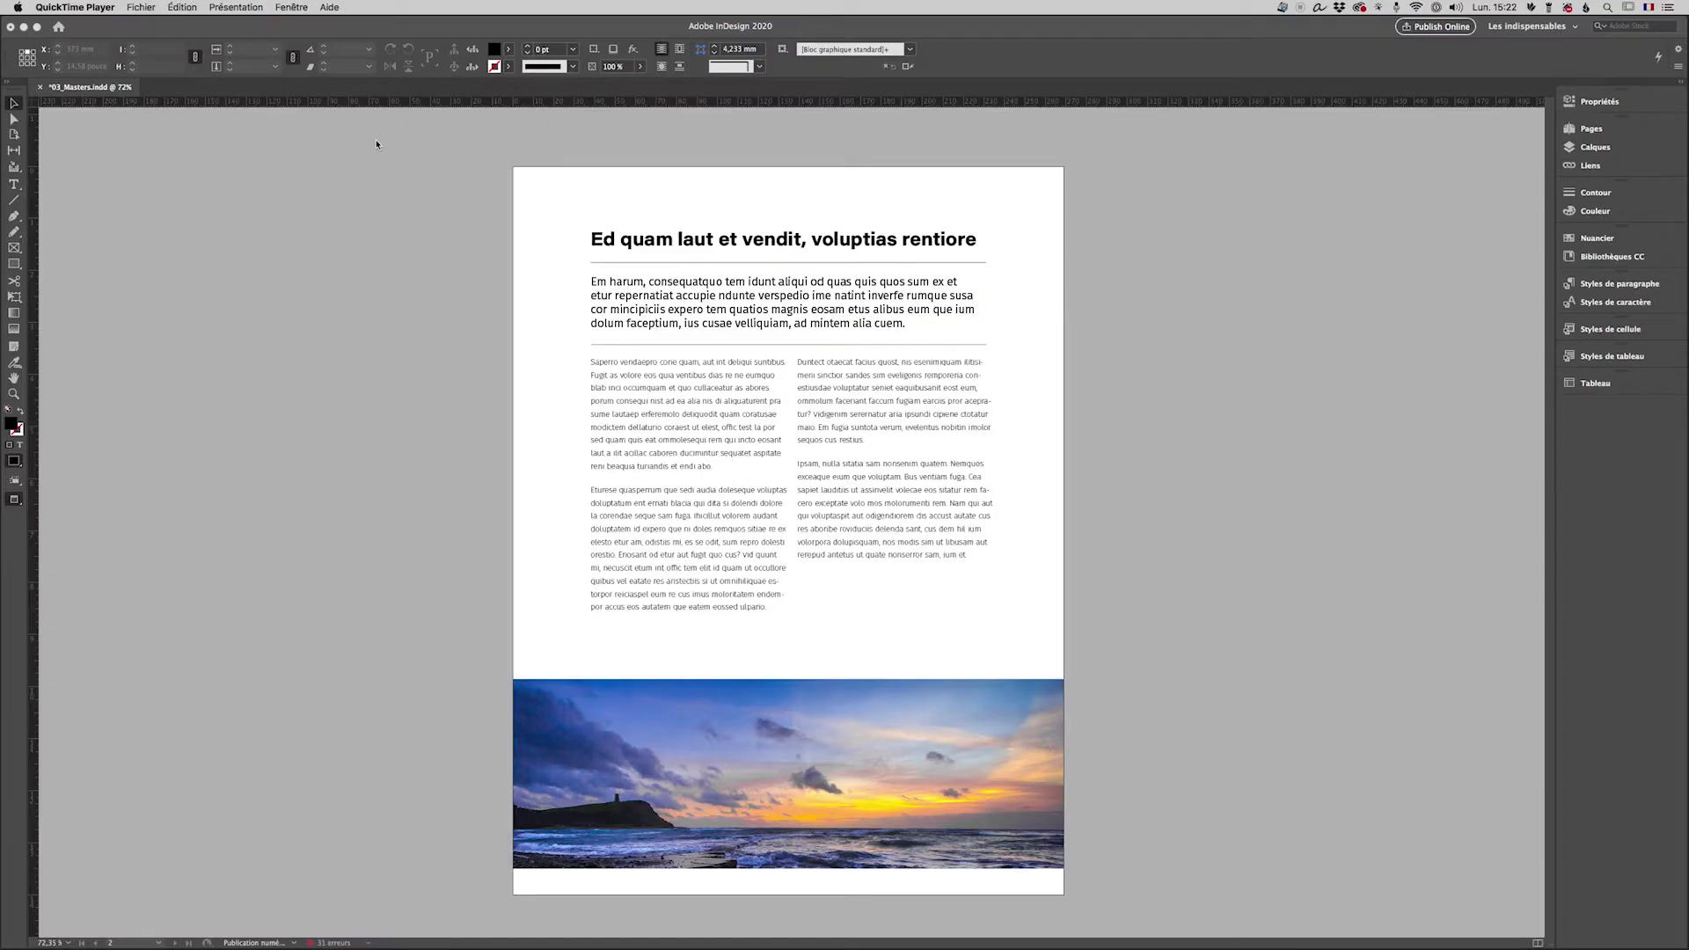
Step: Select the two-column body text frame and insert column rules through its text frame options
left_click(376, 158)
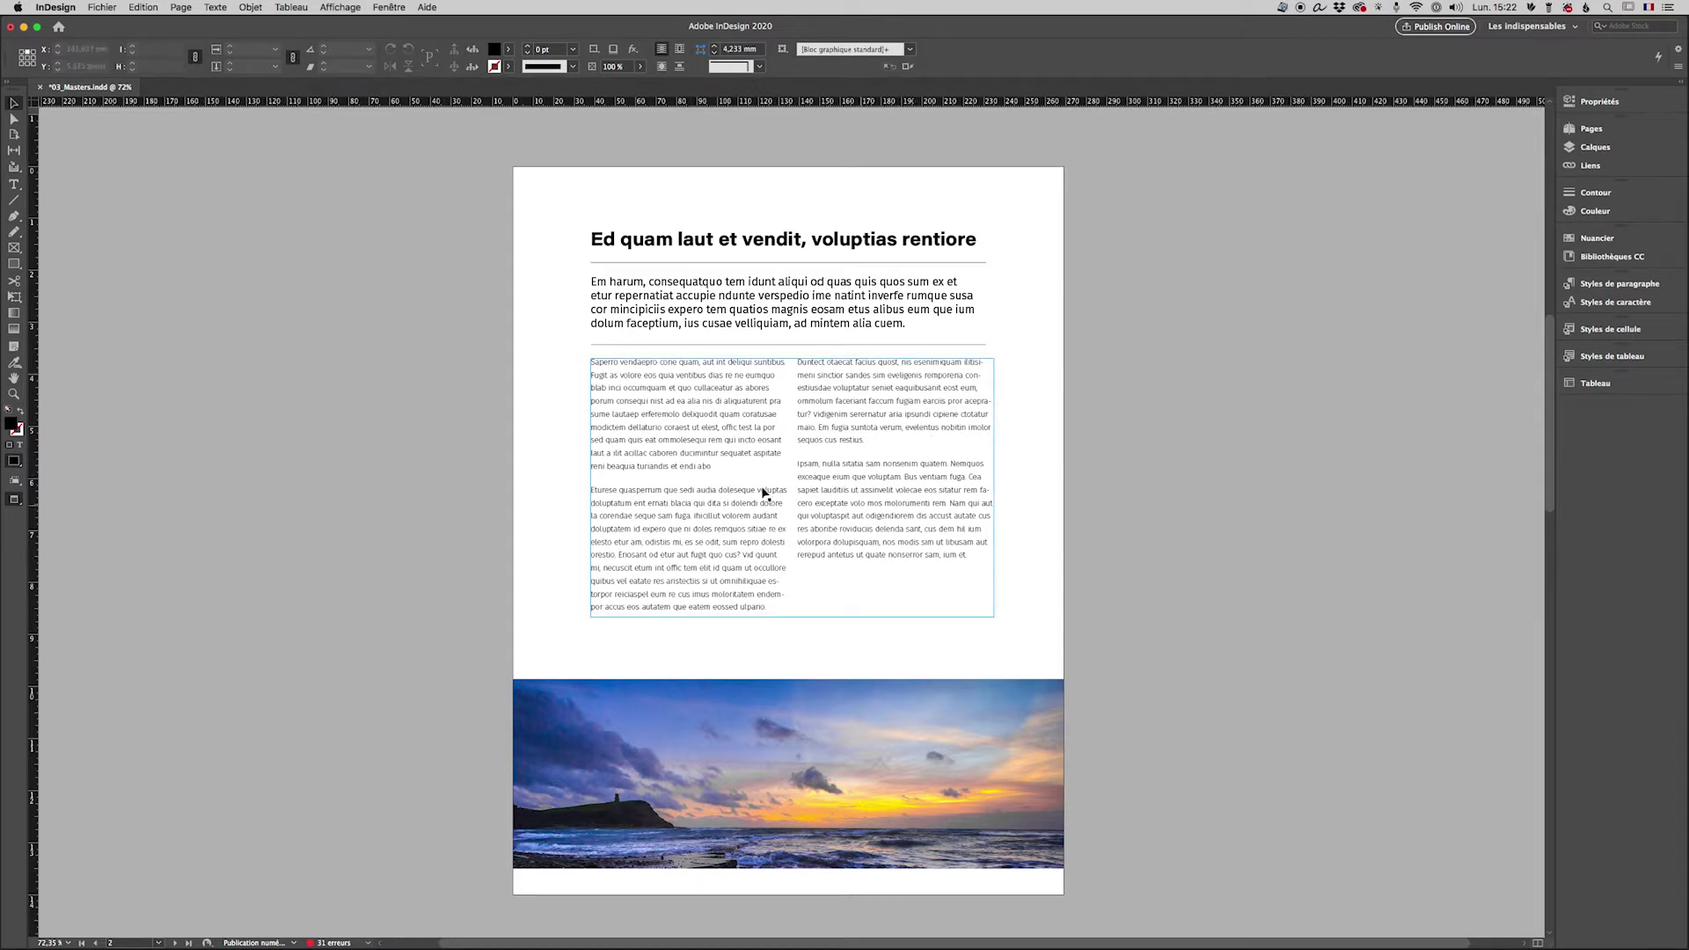
left_click(788, 422)
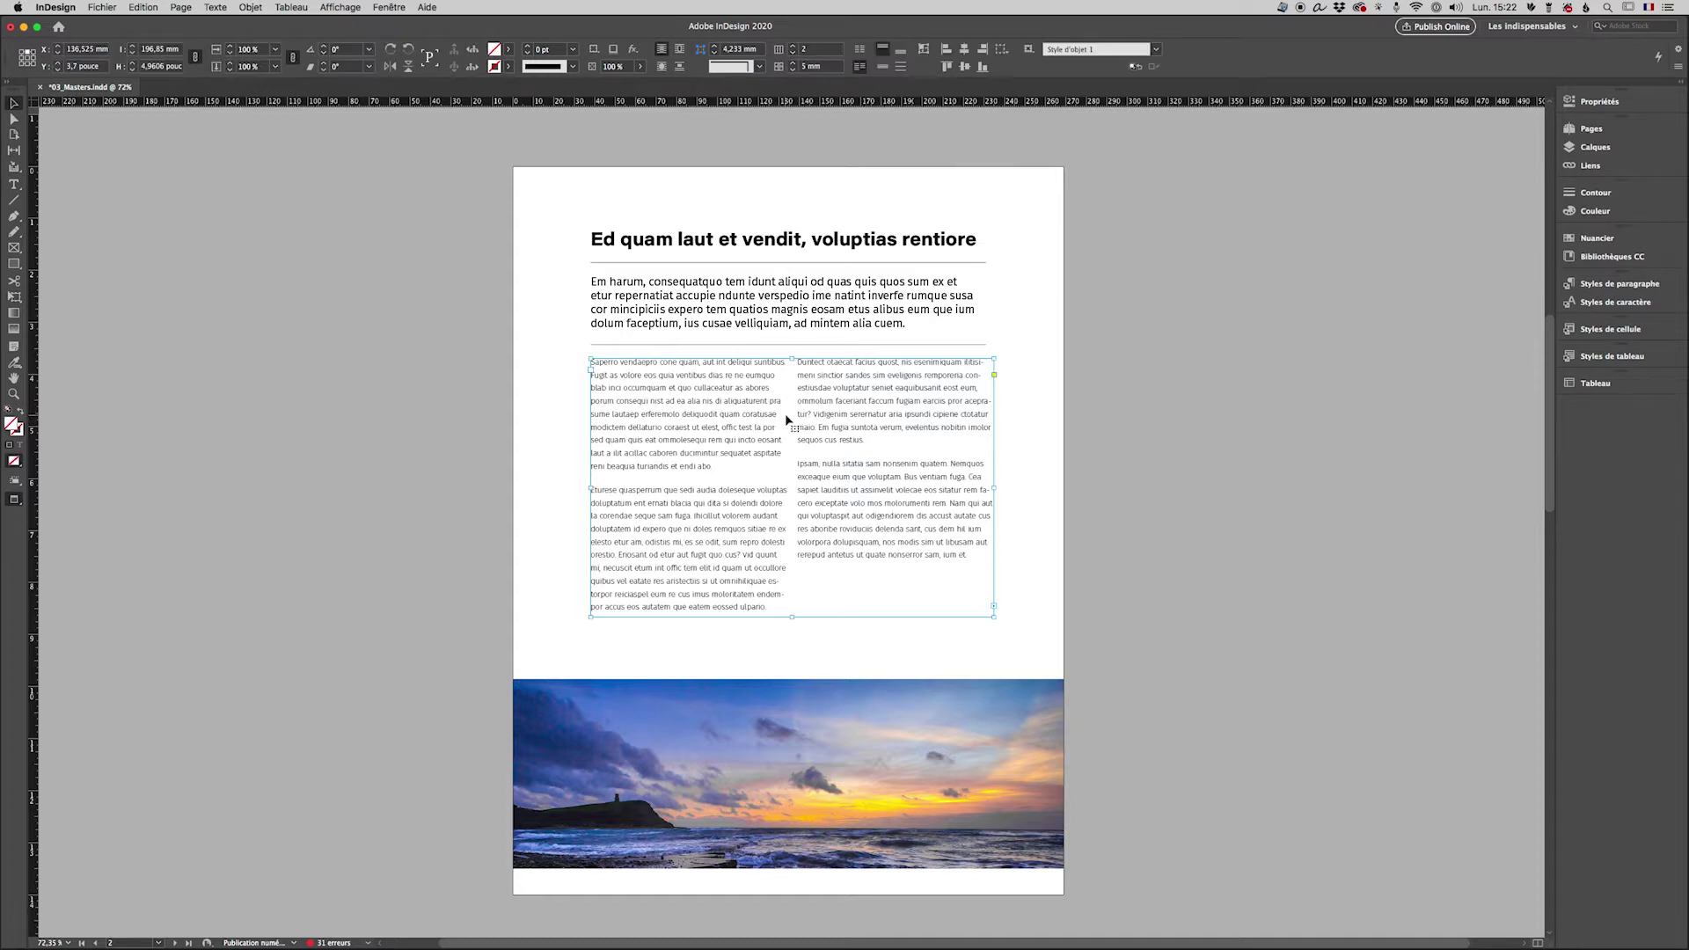
right_click(787, 419)
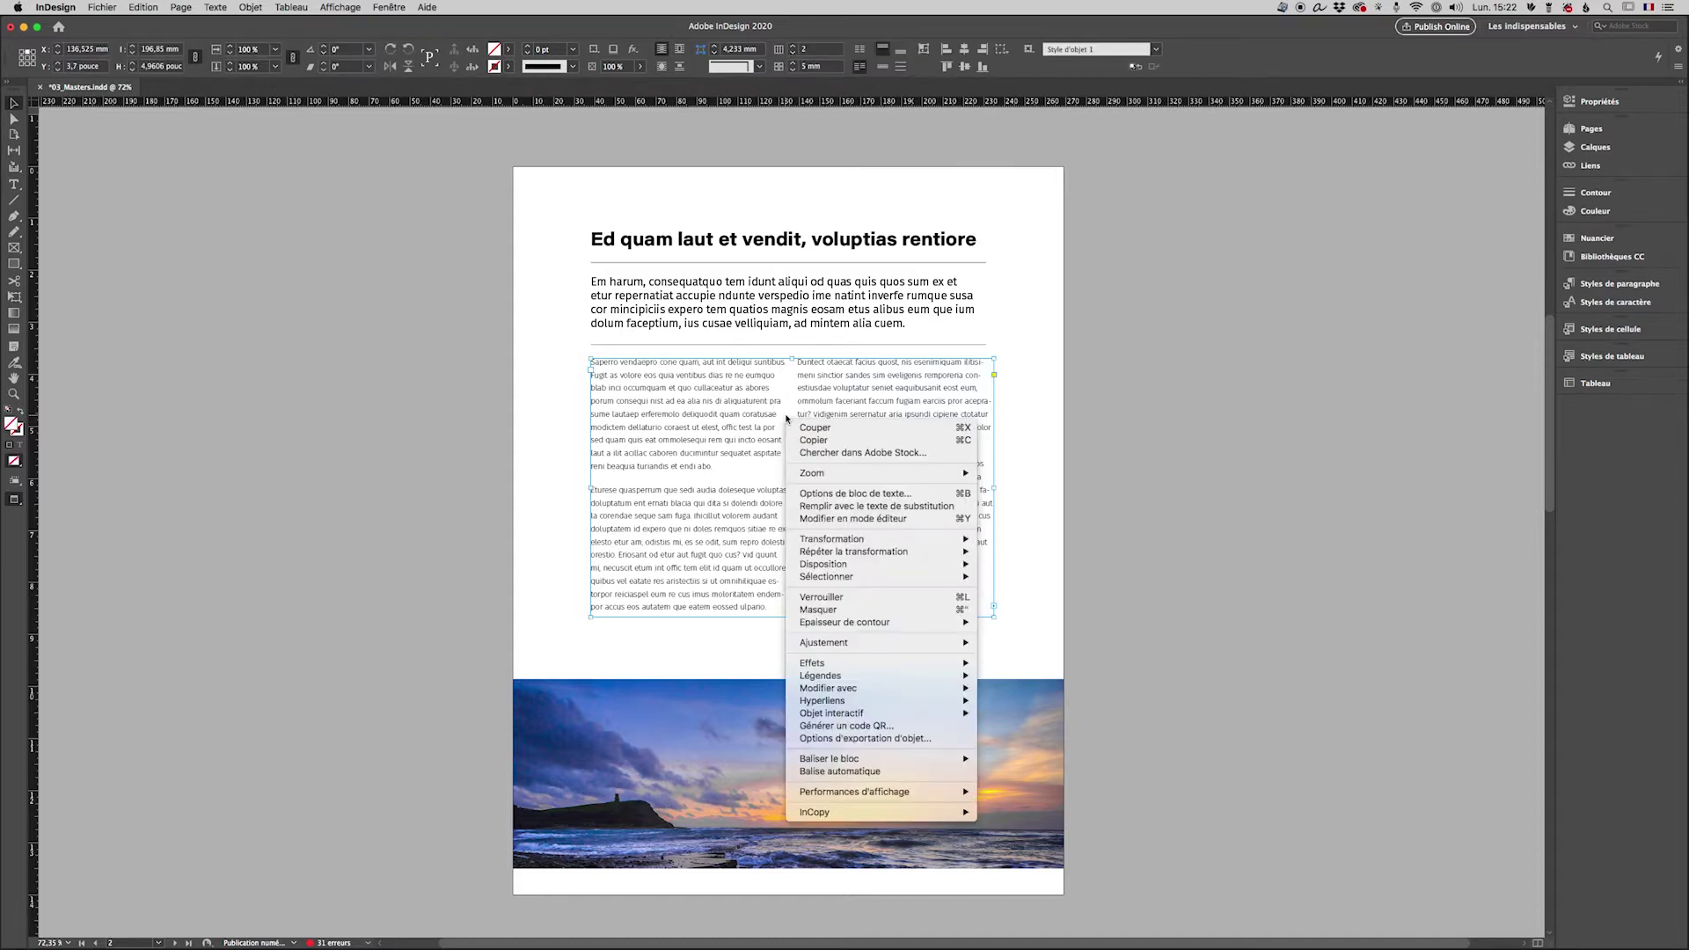
left_click(843, 494)
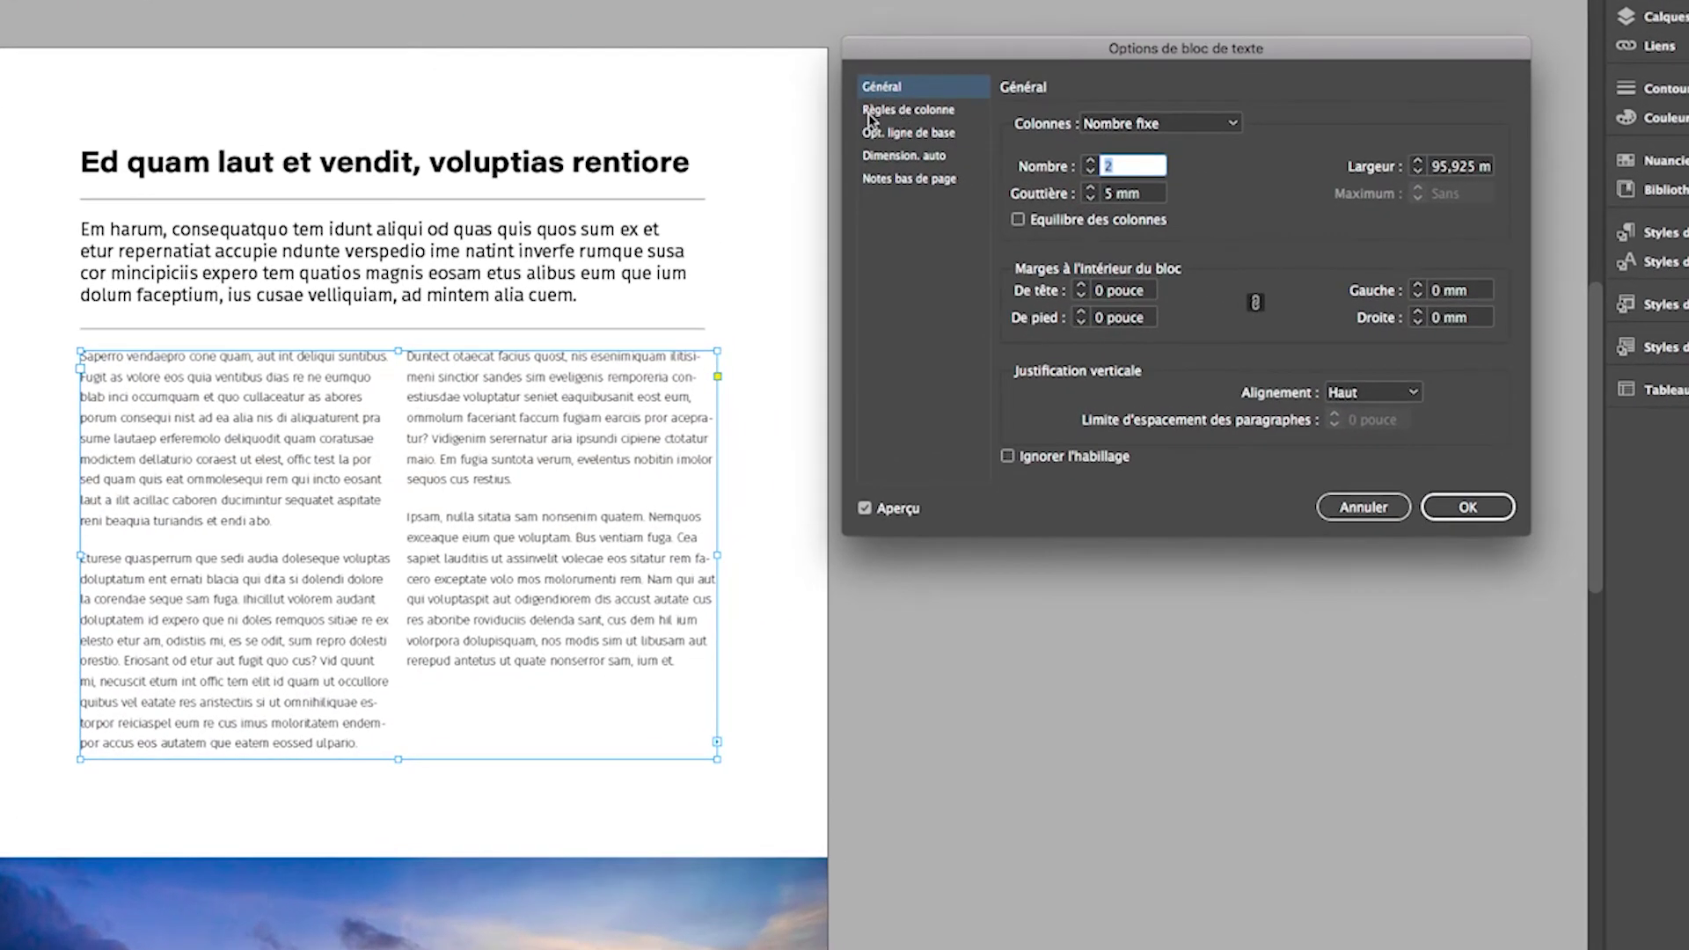
left_click(897, 115)
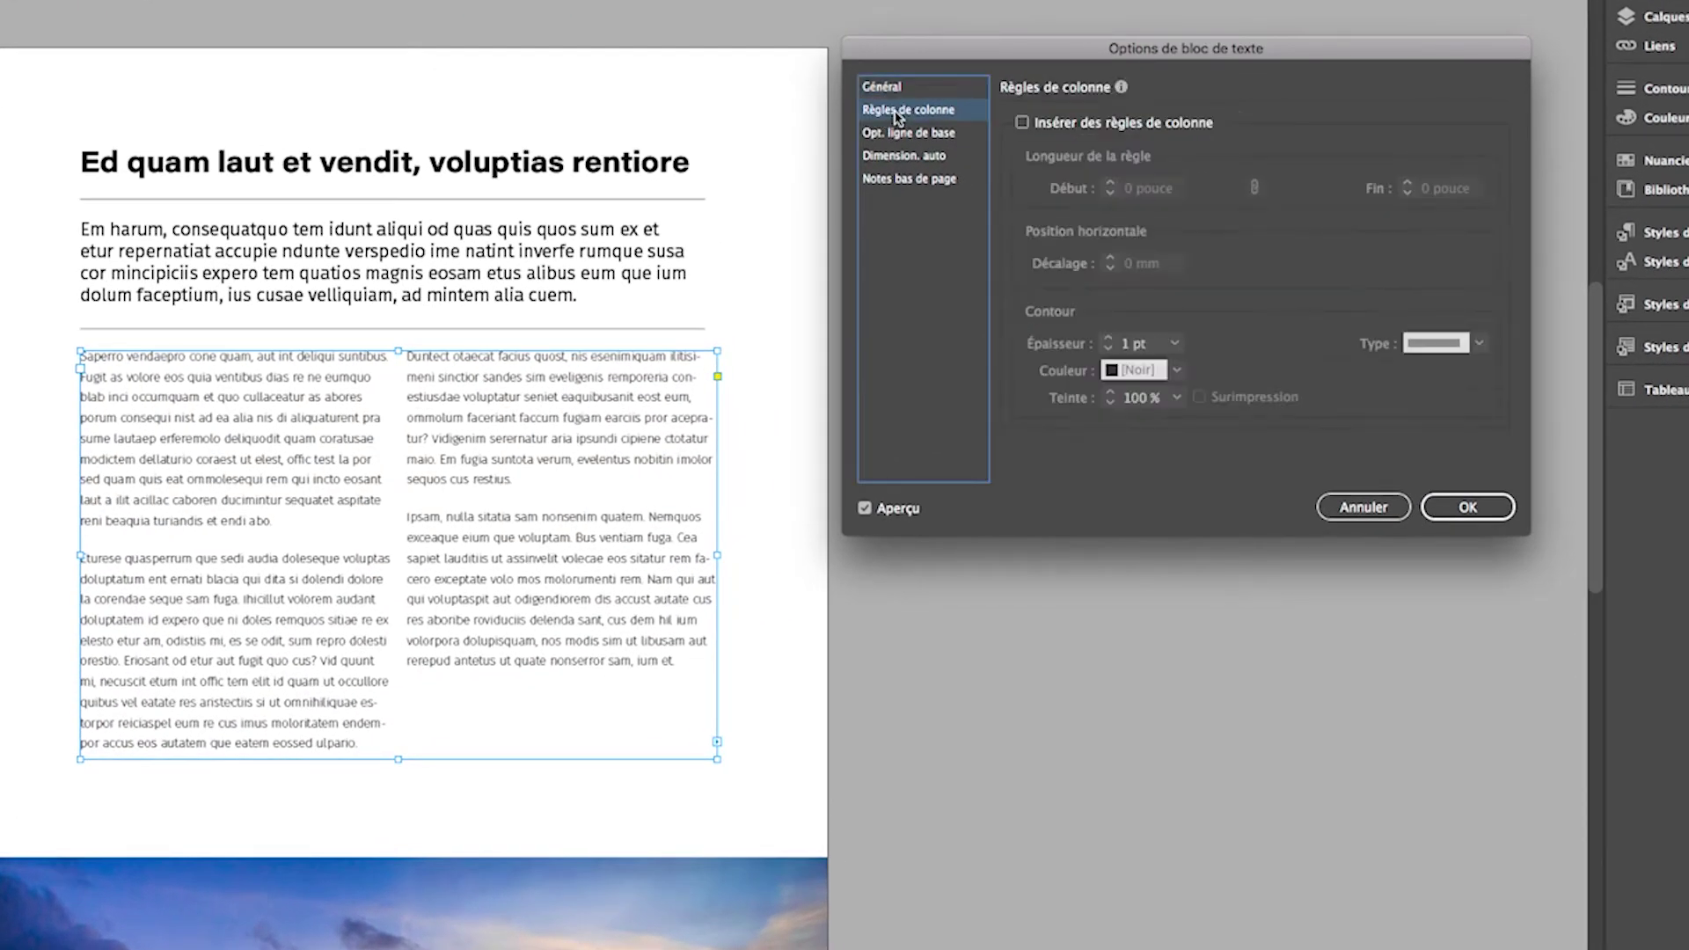
left_click(1022, 123)
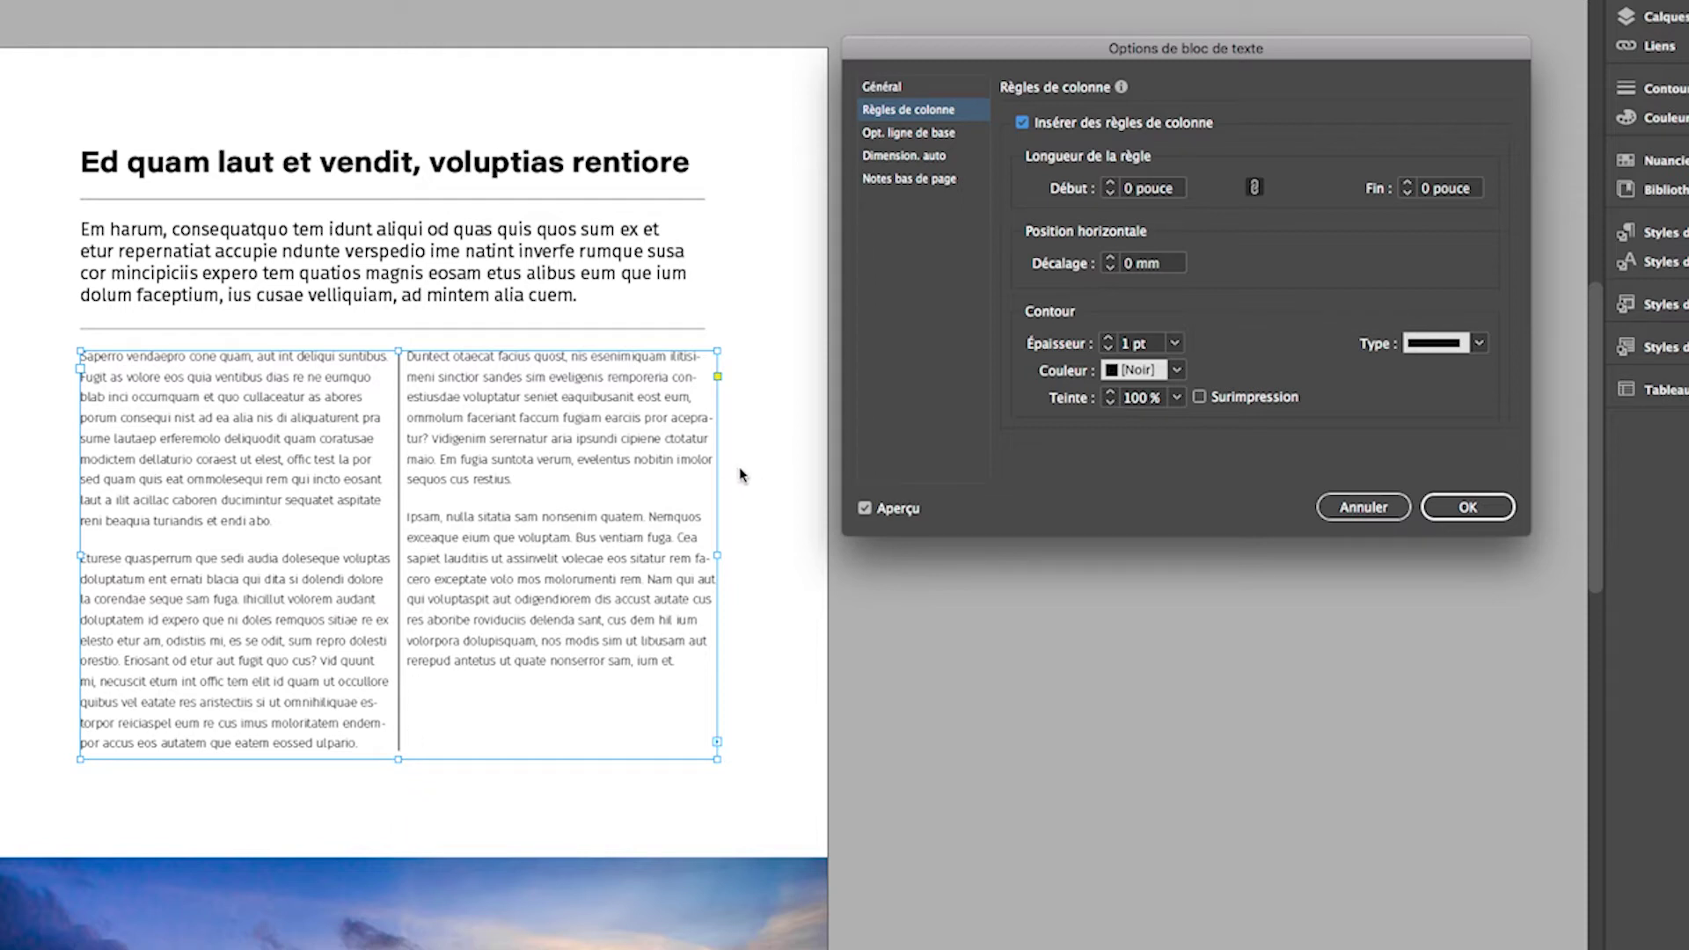
Step: Unlink the column rule's start and end lengths and raise the start value to 0,5625 pouce
left_click(1256, 187)
left_click(1111, 183)
left_click(1111, 183)
left_click(1111, 183)
left_click(1111, 183)
left_click(1111, 183)
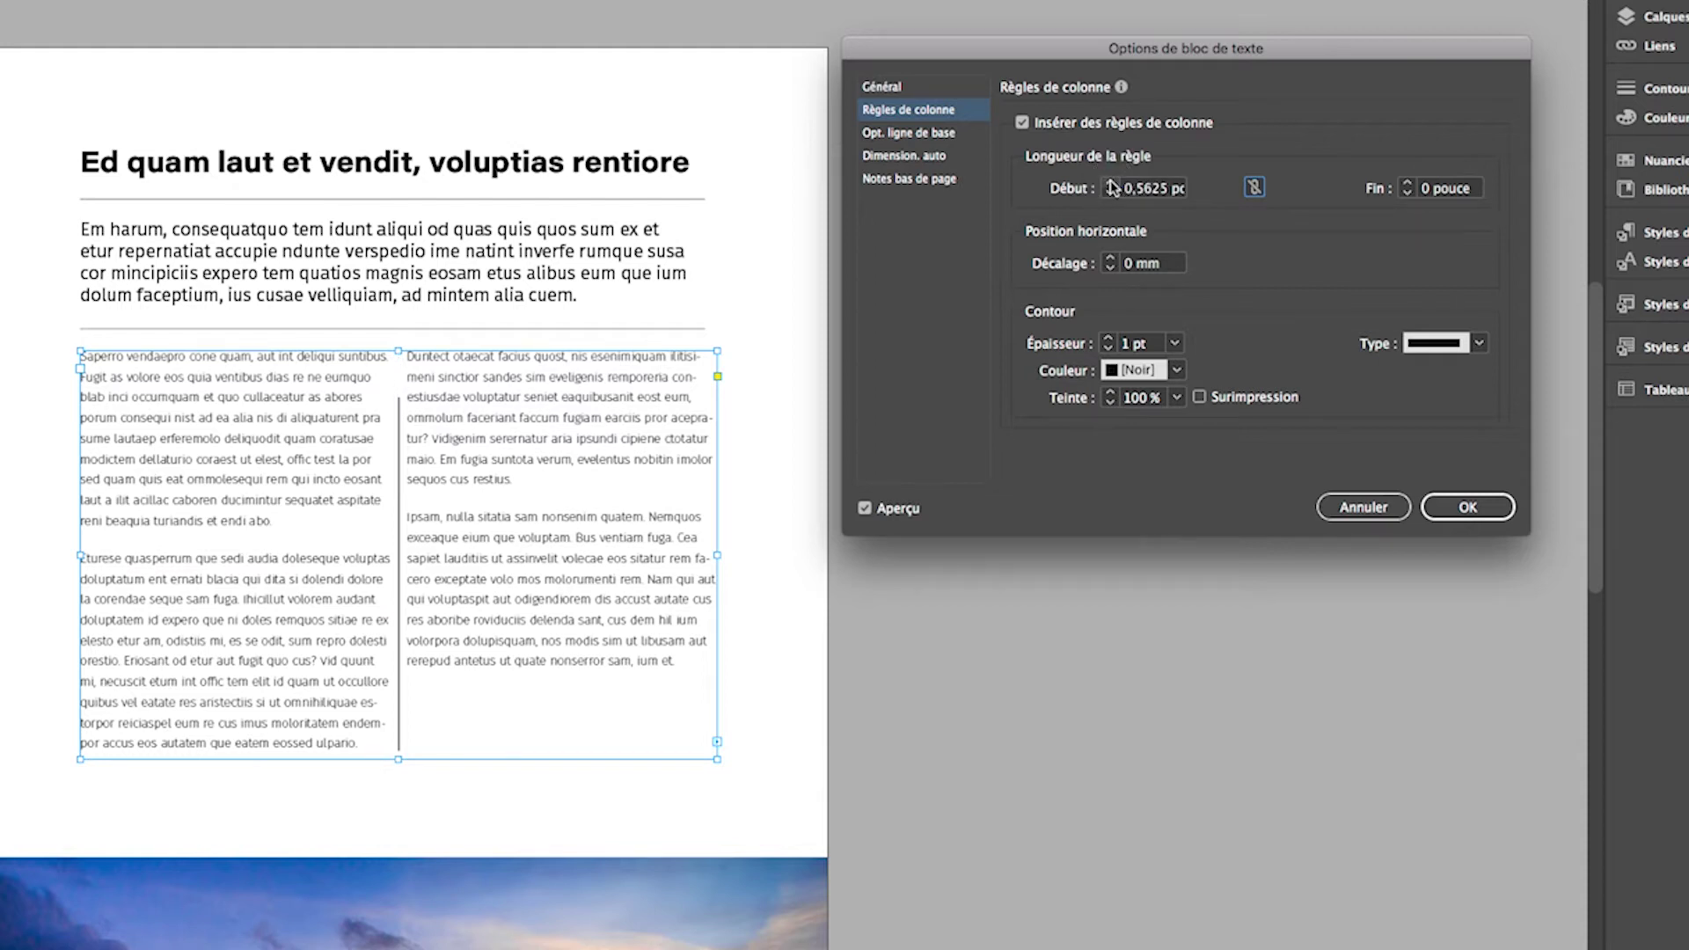
Step: Vary the column rule's end value up and down, and lower its start value
left_click(1405, 183)
left_click(1406, 183)
left_click(1406, 183)
left_click(1406, 192)
left_click(1406, 194)
left_click(1406, 194)
left_click(1407, 194)
left_click(1406, 183)
left_click(1407, 183)
left_click(1406, 183)
left_click(1406, 183)
left_click(1407, 183)
left_click(1407, 183)
left_click(1407, 183)
left_click(1110, 194)
left_click(1110, 193)
left_click(1110, 193)
left_click(1110, 193)
Step: Shift the column rule's horizontal offset in both directions and cancel the text frame options
left_click(1110, 258)
left_click(1110, 258)
left_click(1110, 258)
left_click(1110, 259)
left_click(1110, 268)
left_click(1110, 269)
left_click(1110, 269)
left_click(1110, 269)
left_click(1363, 508)
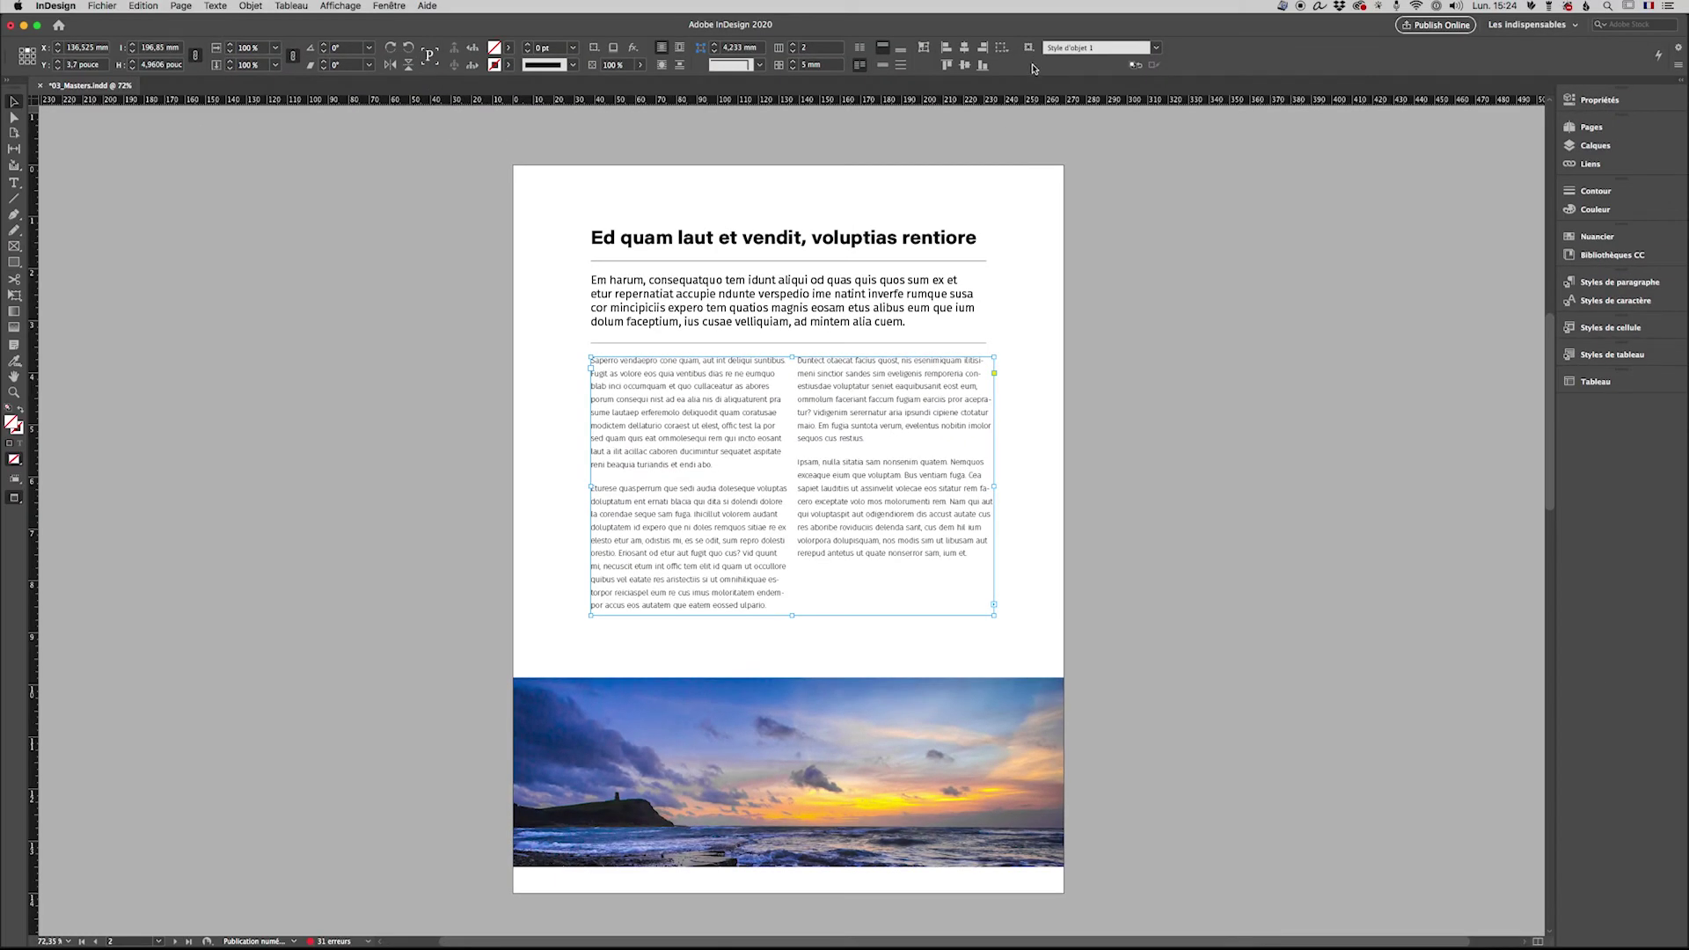
Step: Create a new object style from the selected body text frame with column rules inserted
left_click(1029, 49)
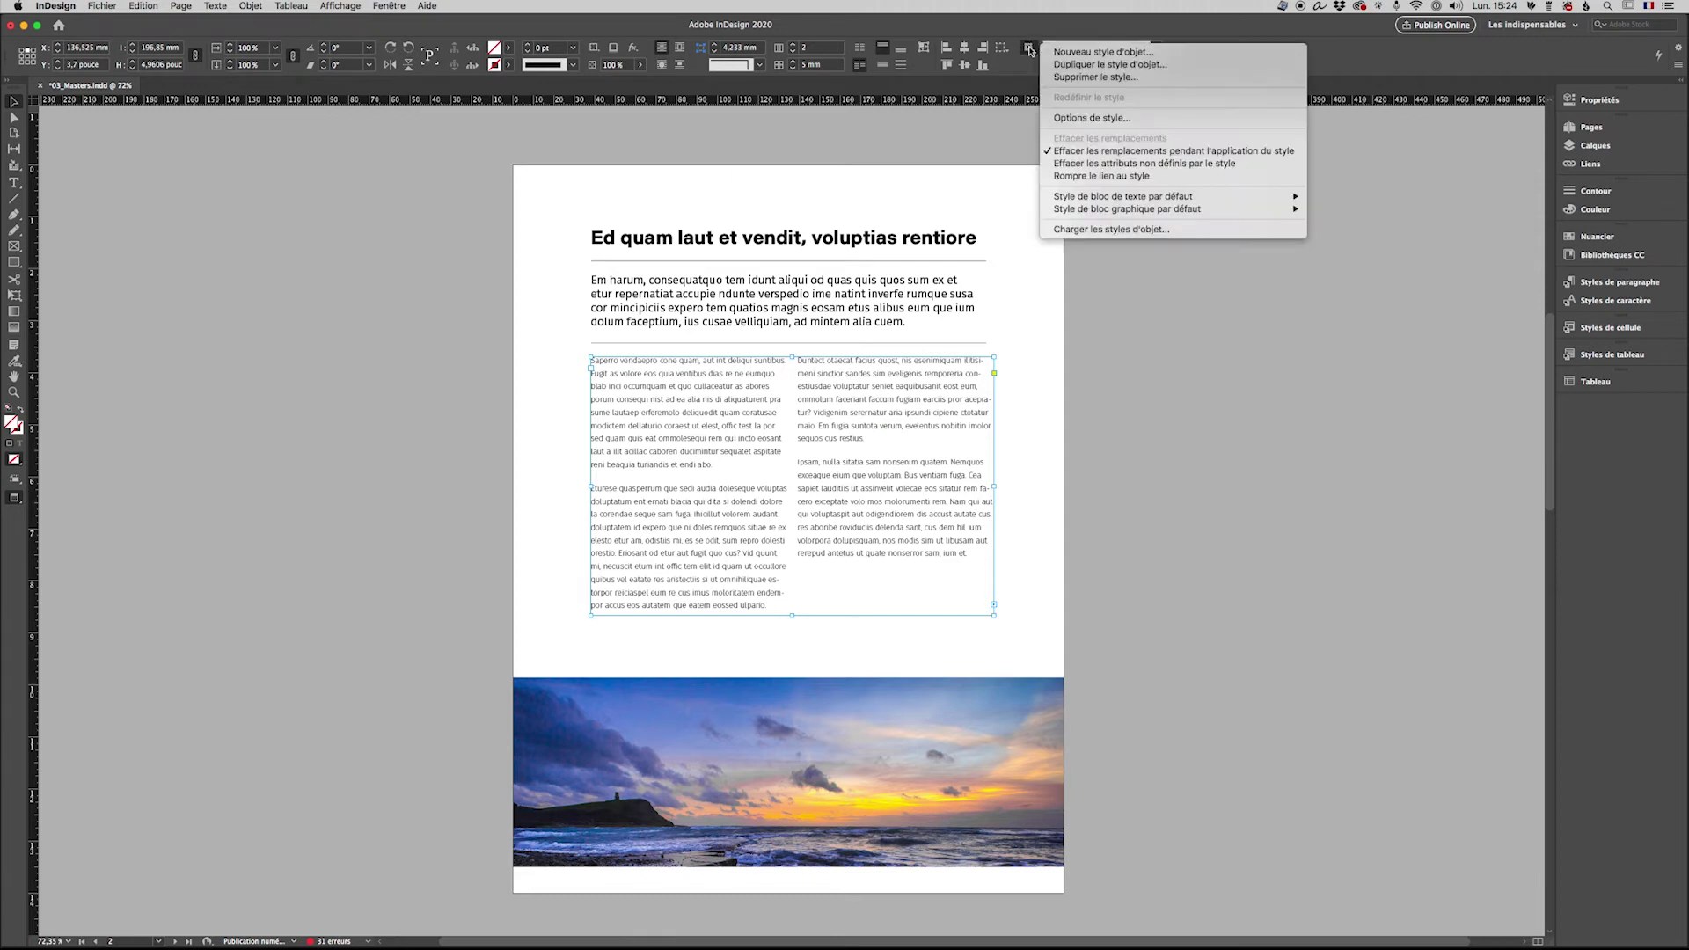
left_click(1096, 52)
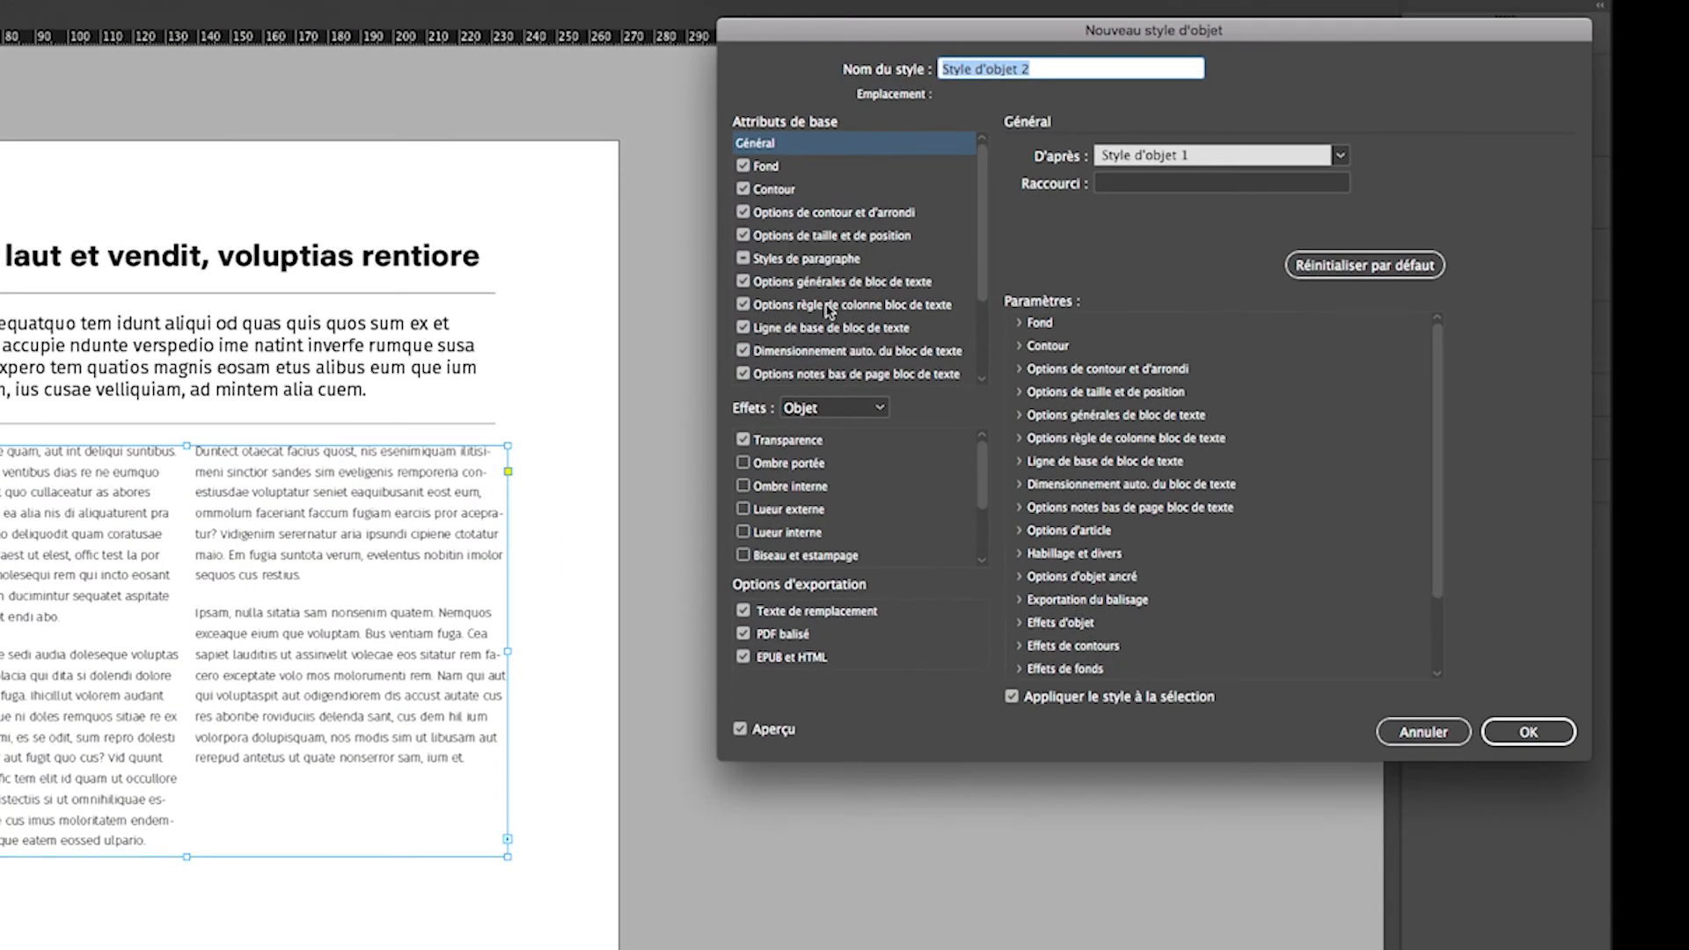
left_click(828, 308)
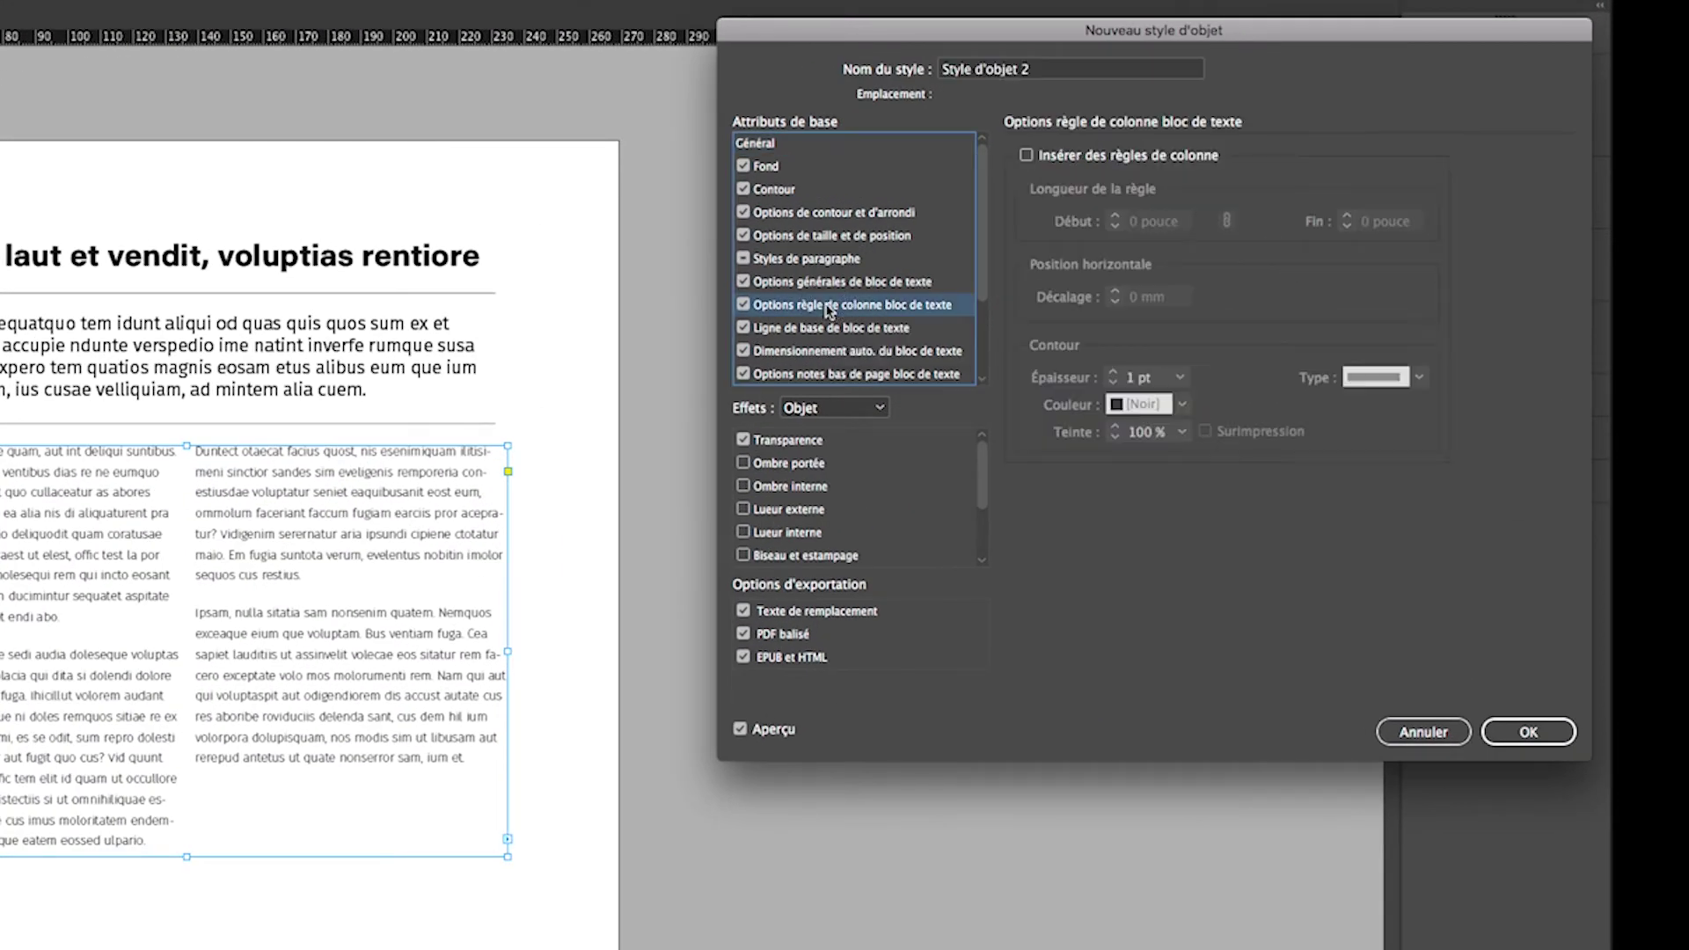
left_click(1026, 155)
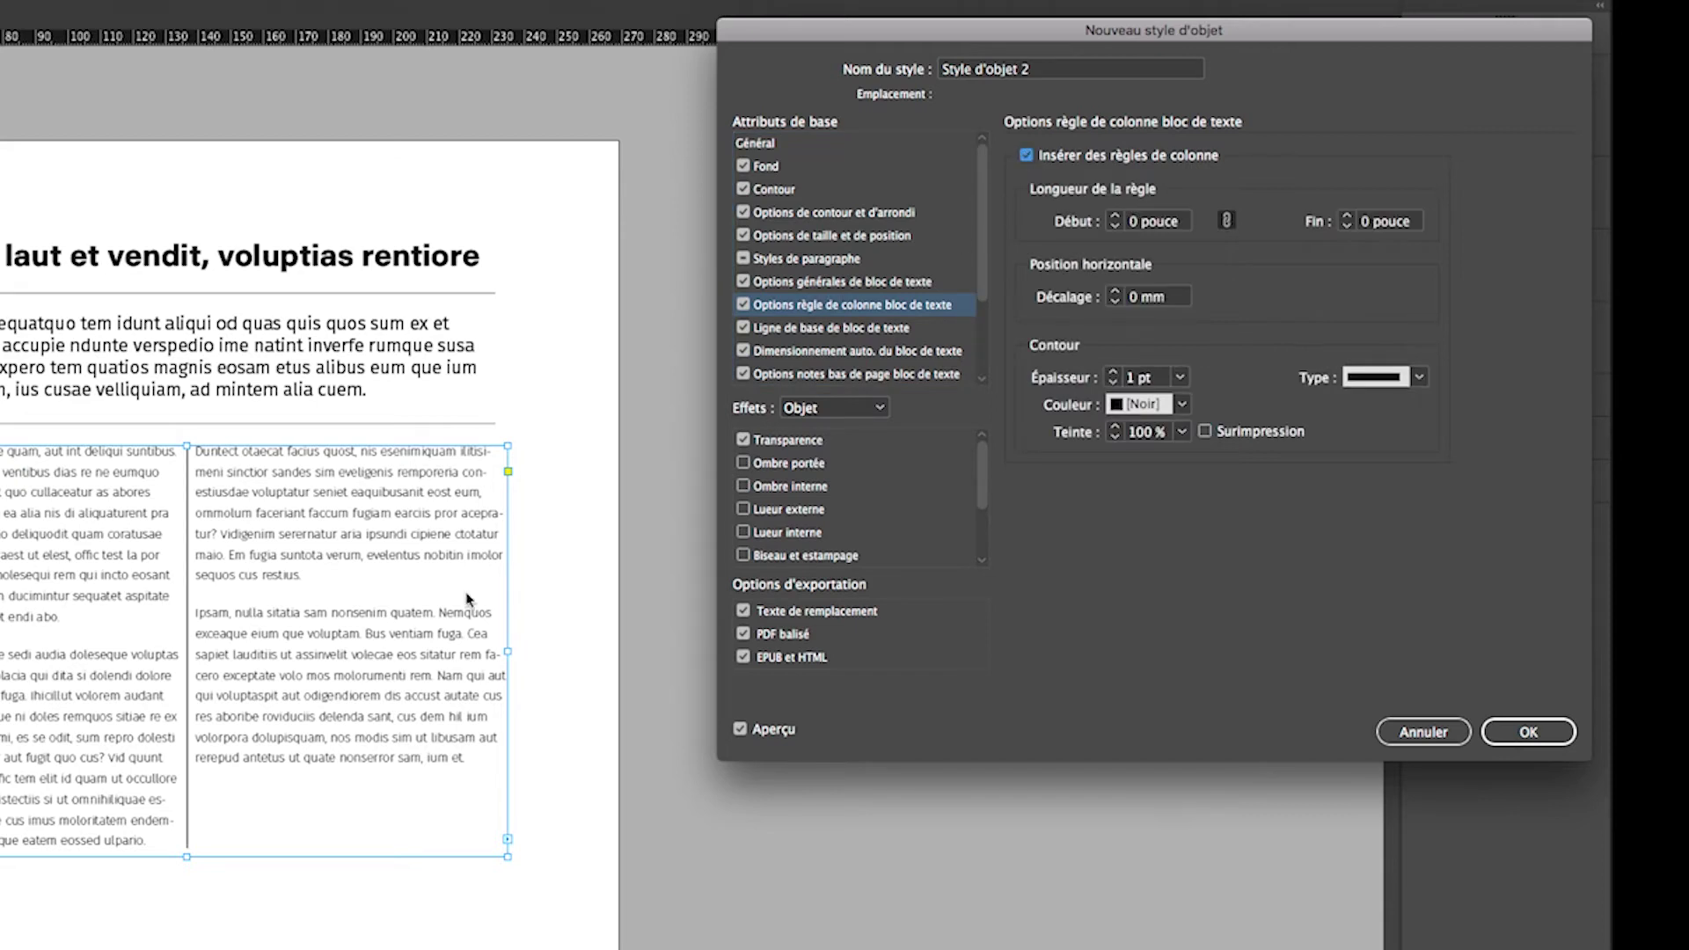
Step: Name the new object style "Colonne règles", save it and deselect the body text frame
left_click(1039, 71)
type("Colo")
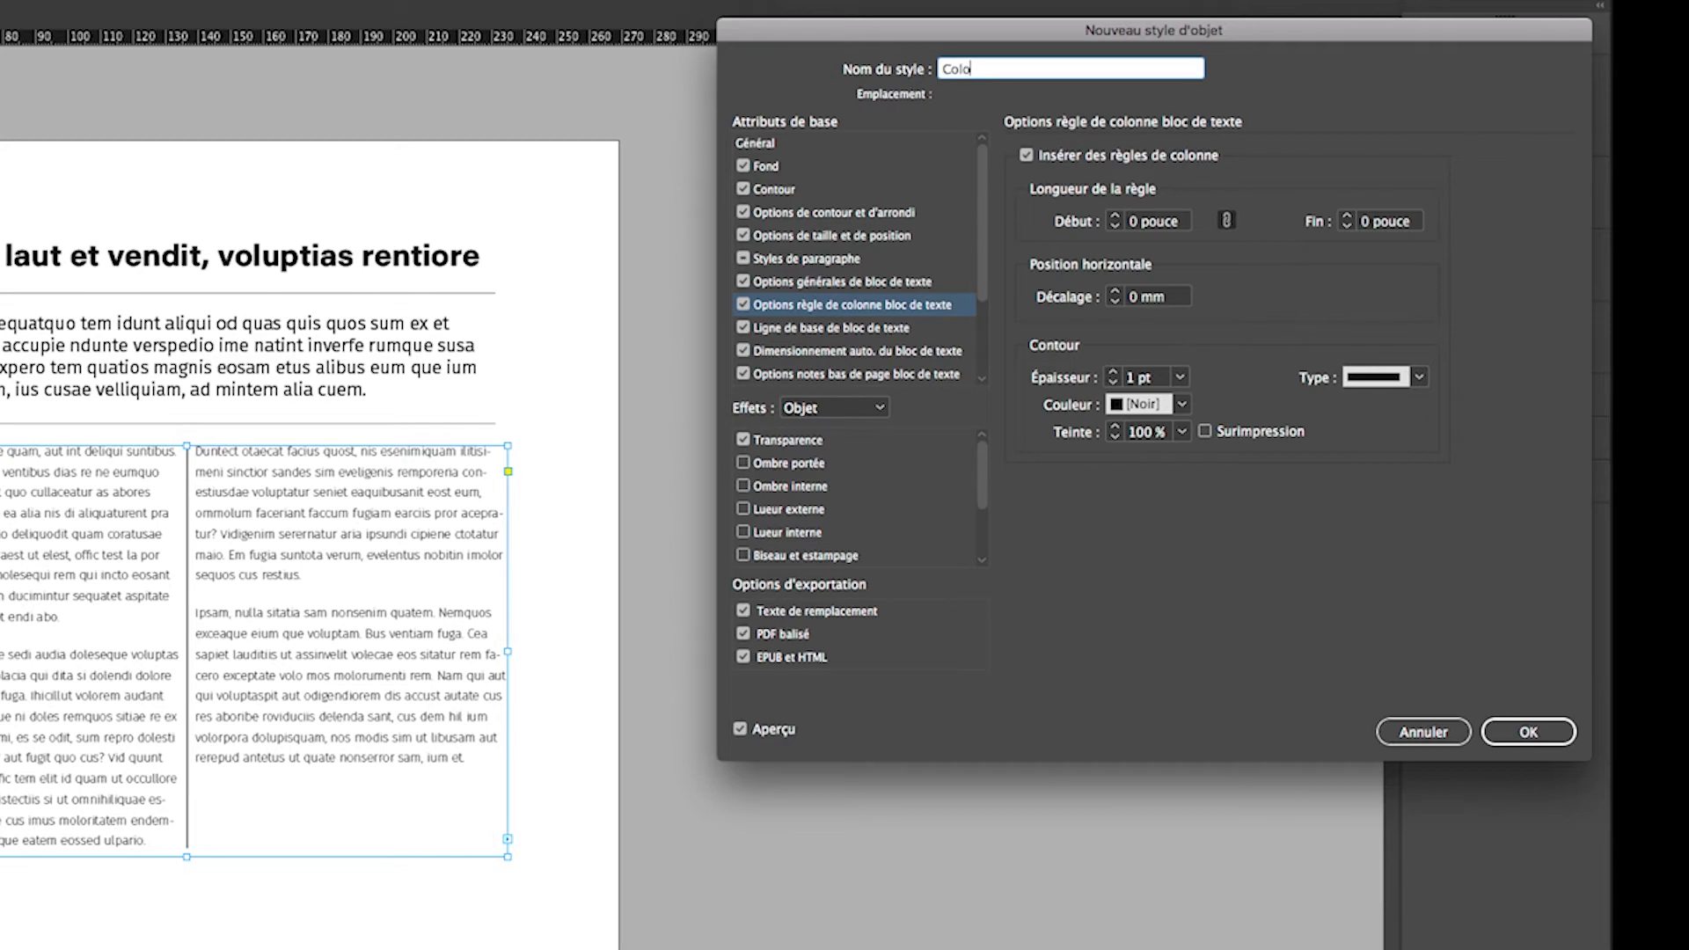
type("nne règles")
left_click(1506, 732)
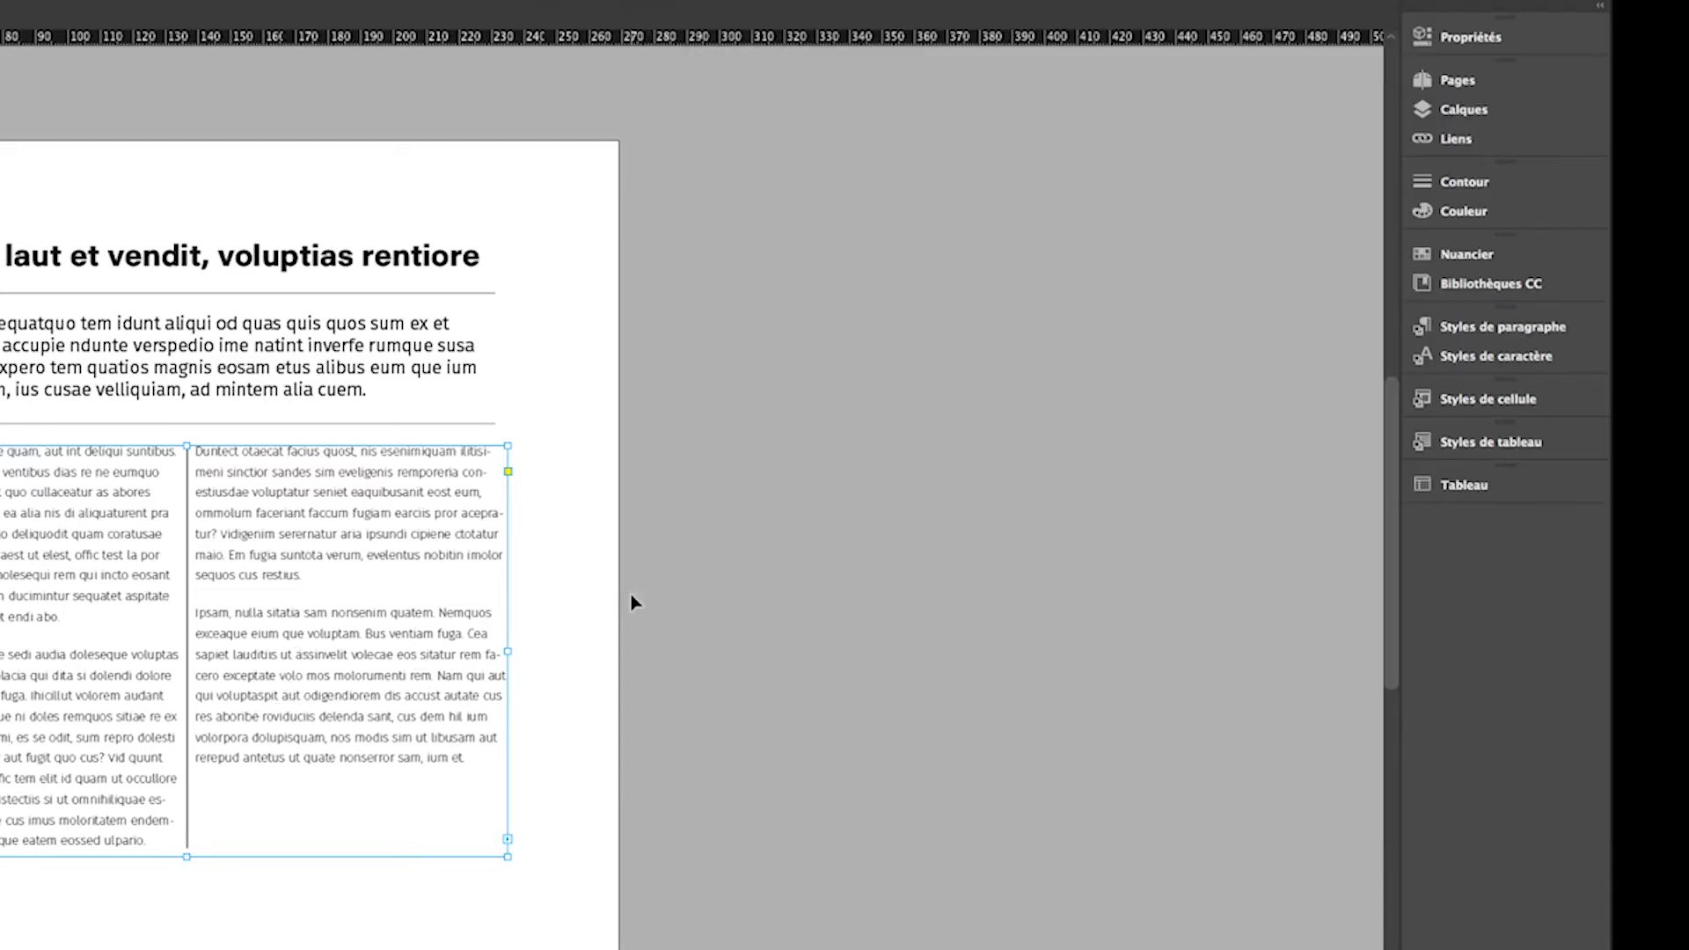
left_click(570, 612)
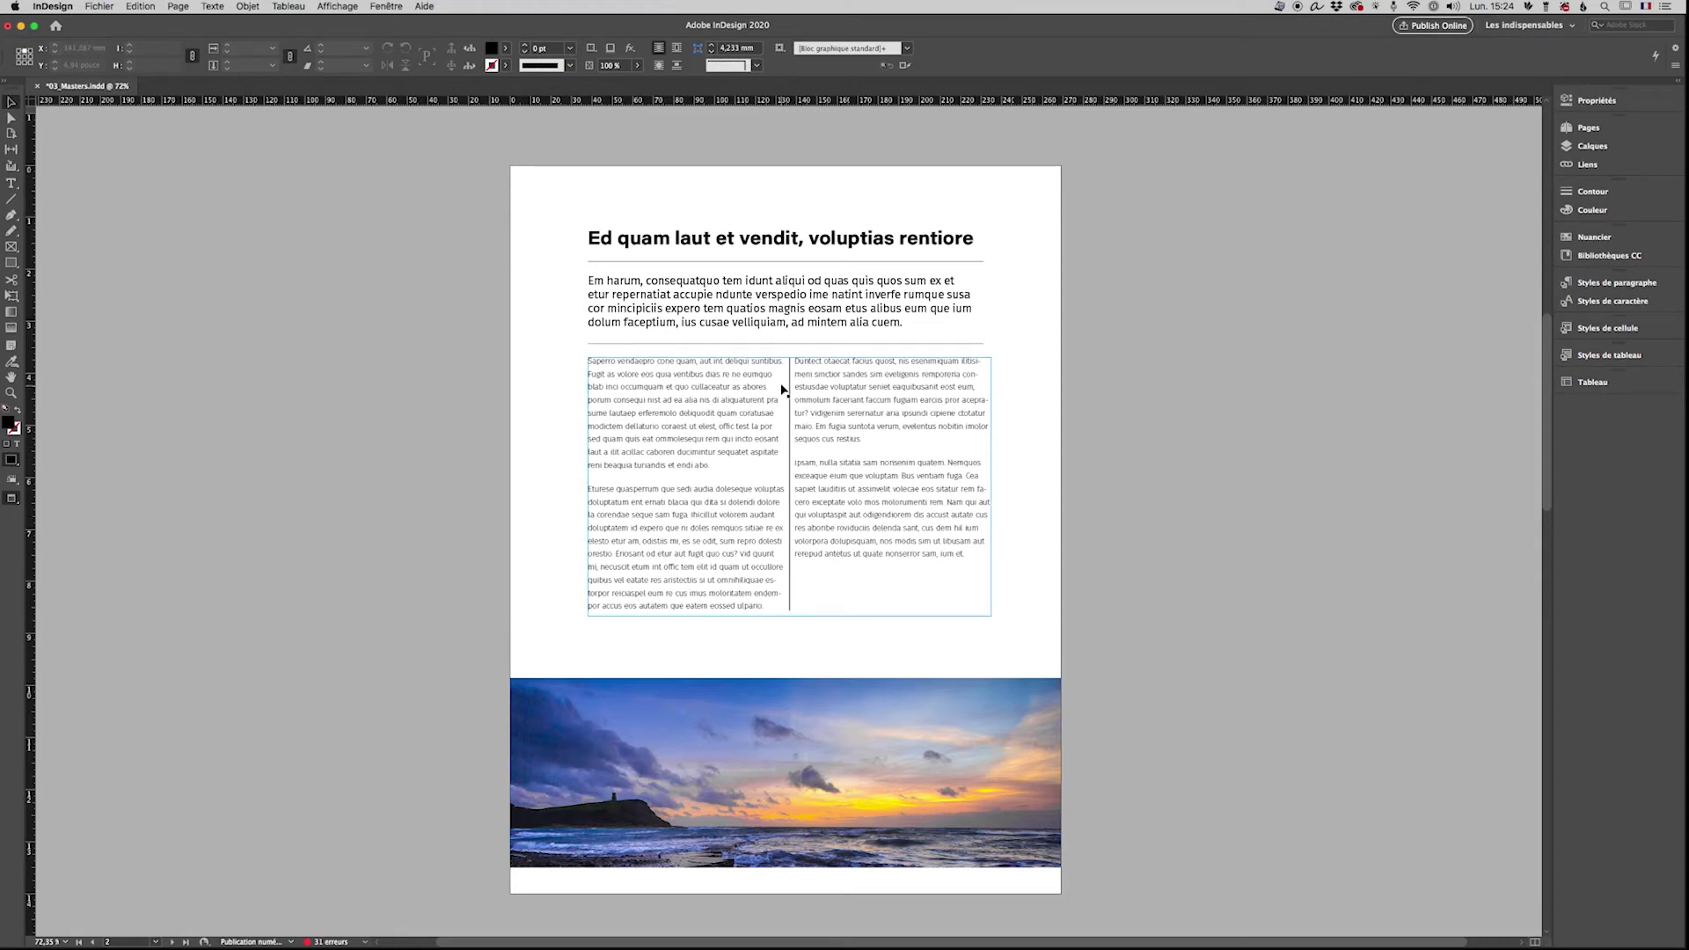
Step: Select the body text frame and set its object style to [Sans]
left_click(899, 444)
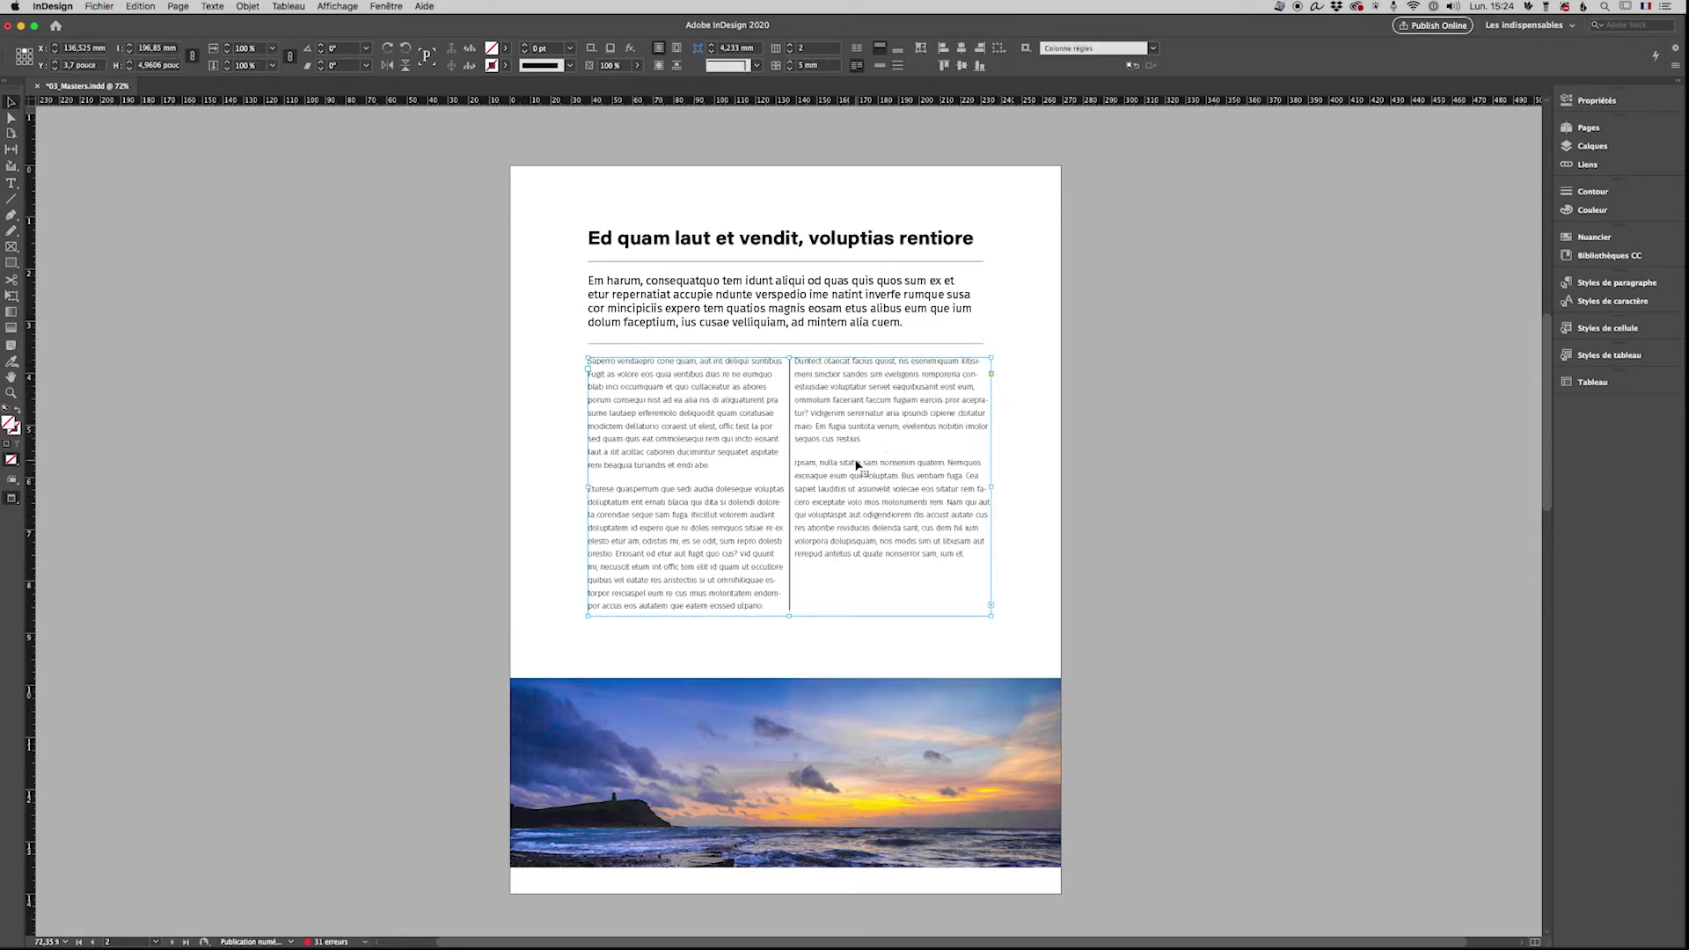
left_click(1118, 49)
left_click(1066, 62)
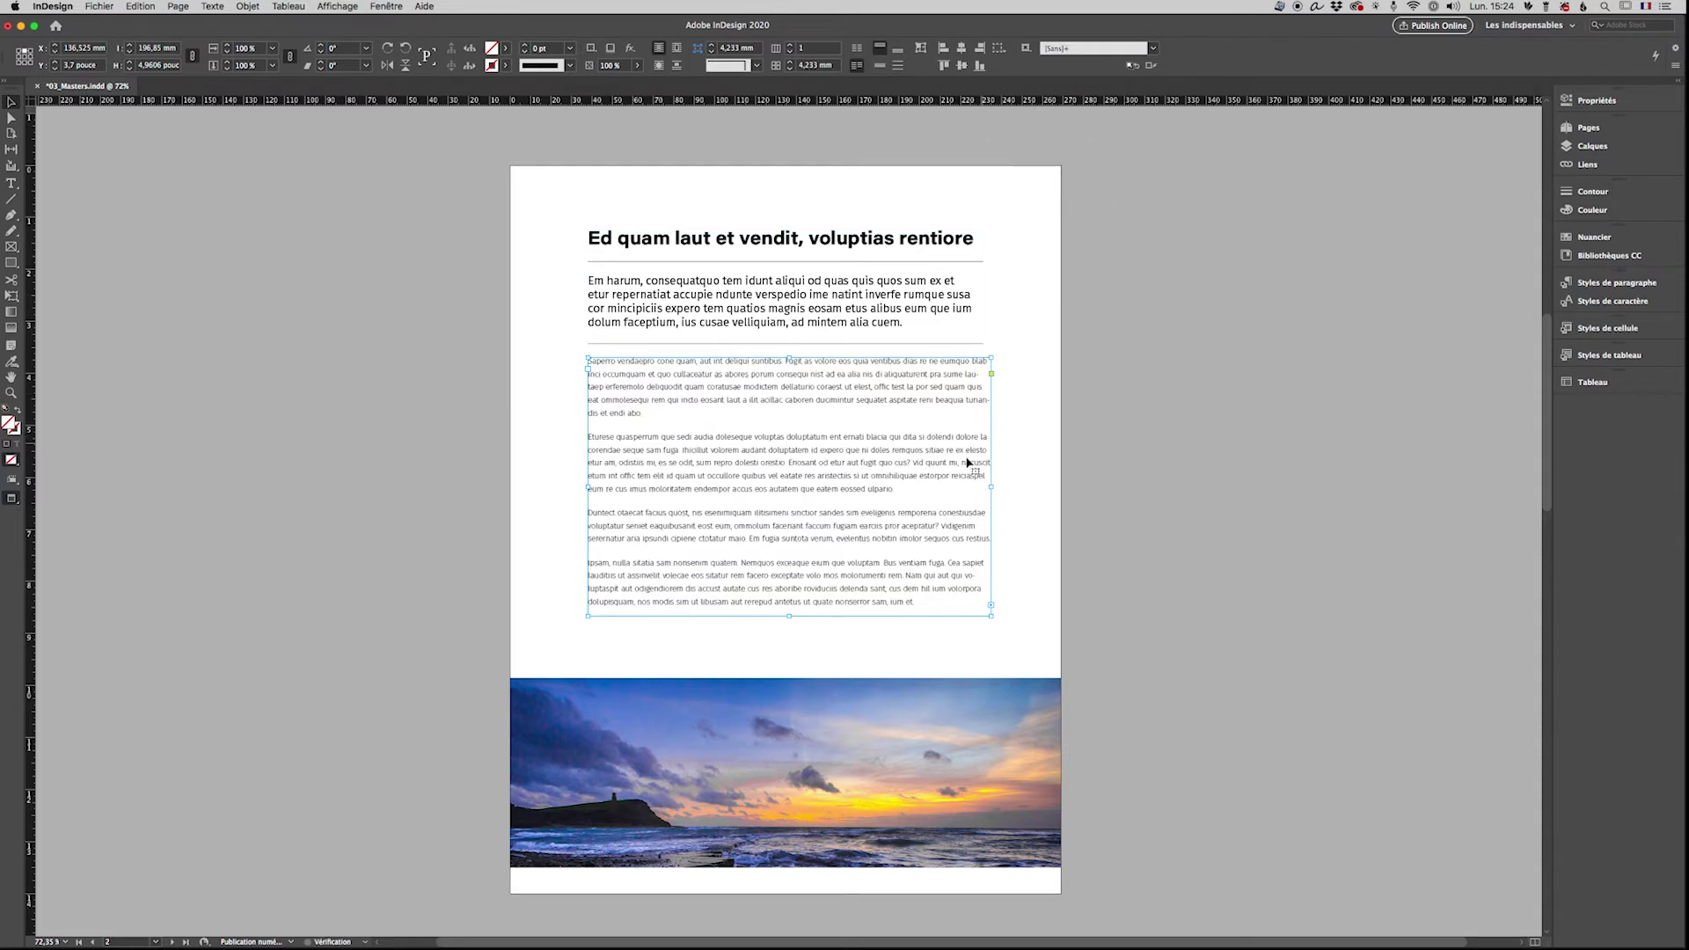
Step: Apply the "Colonne règles" object style to the body text frame and deselect it
left_click(1079, 51)
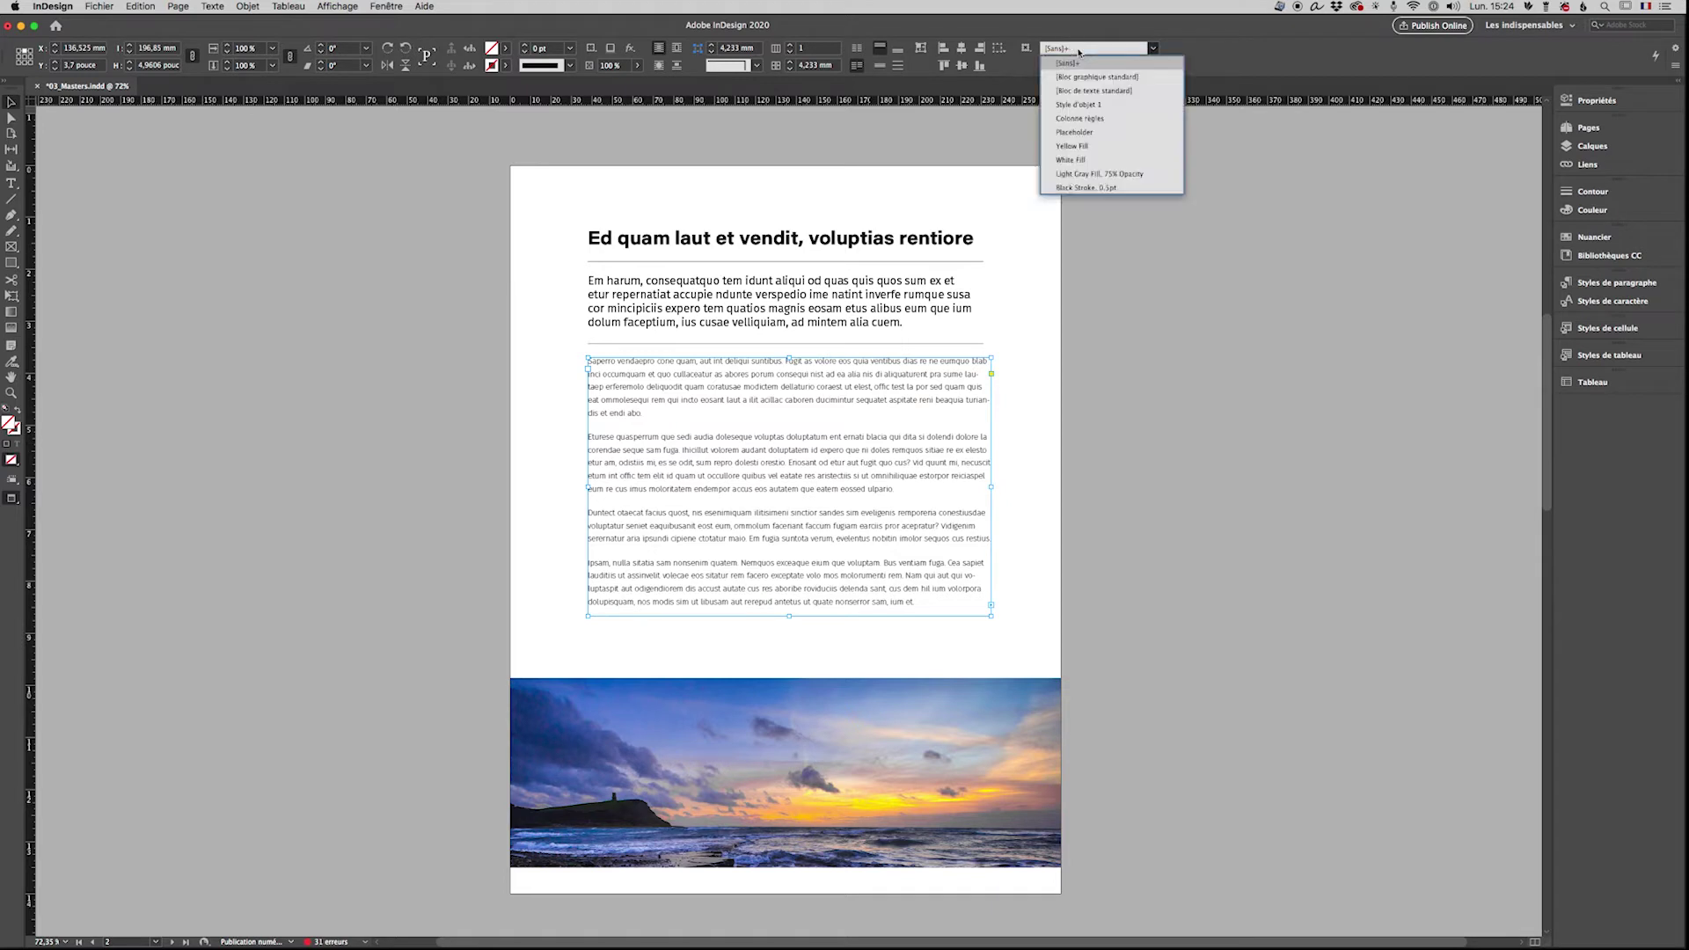
left_click(1081, 119)
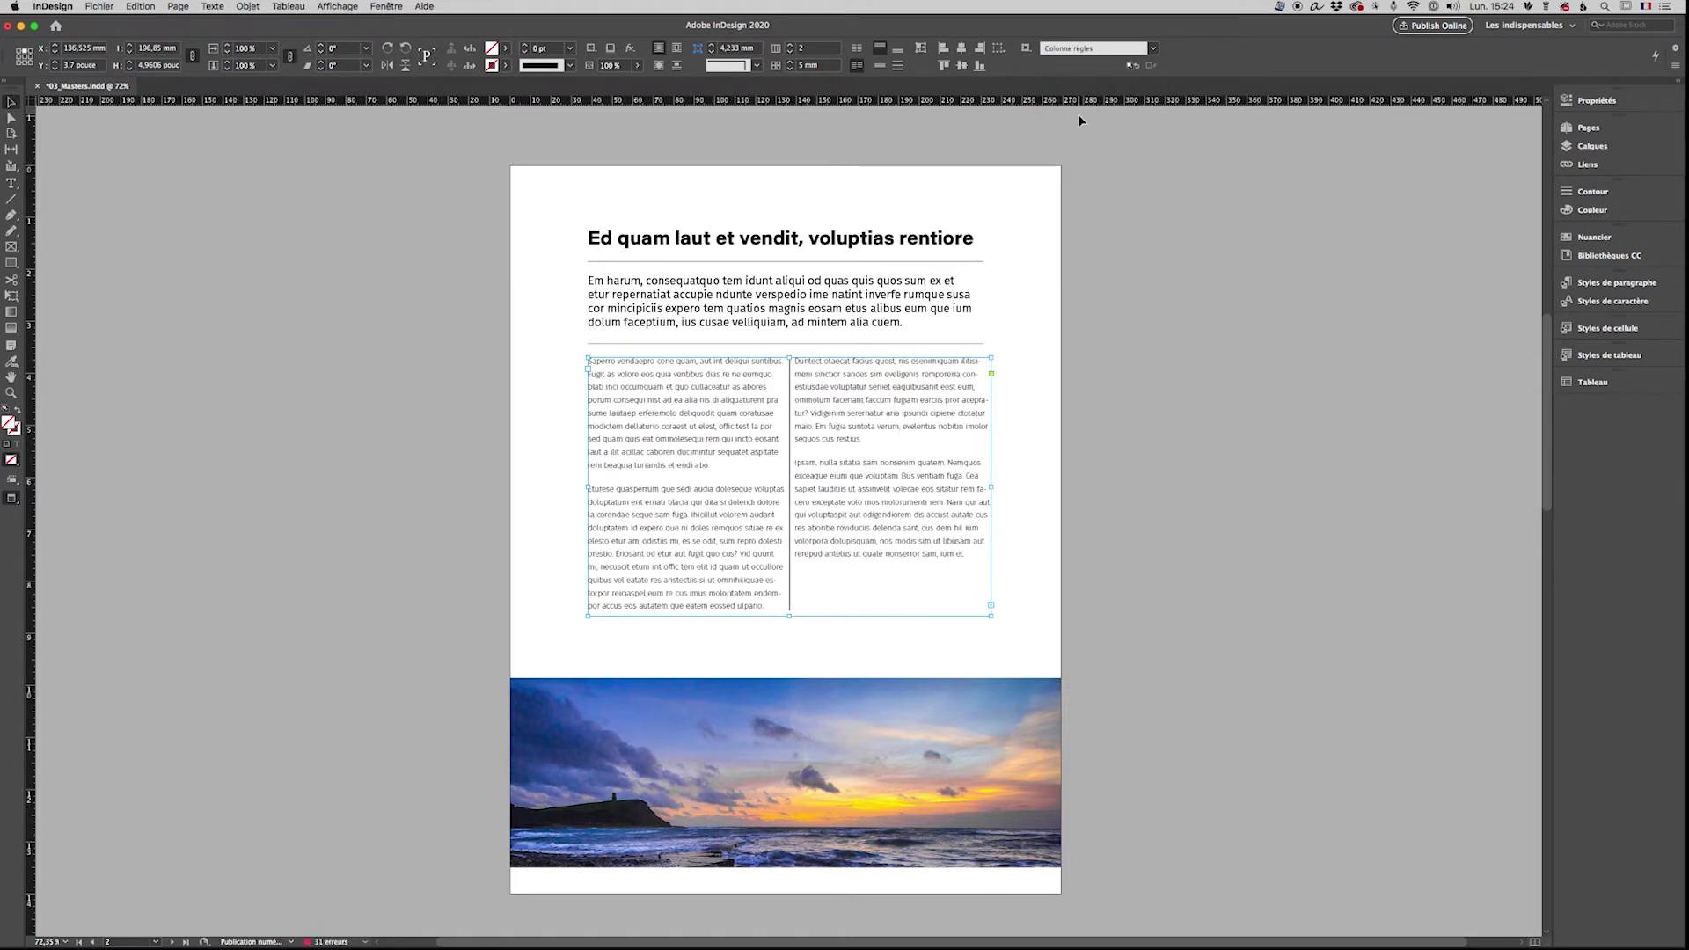
left_click(1131, 422)
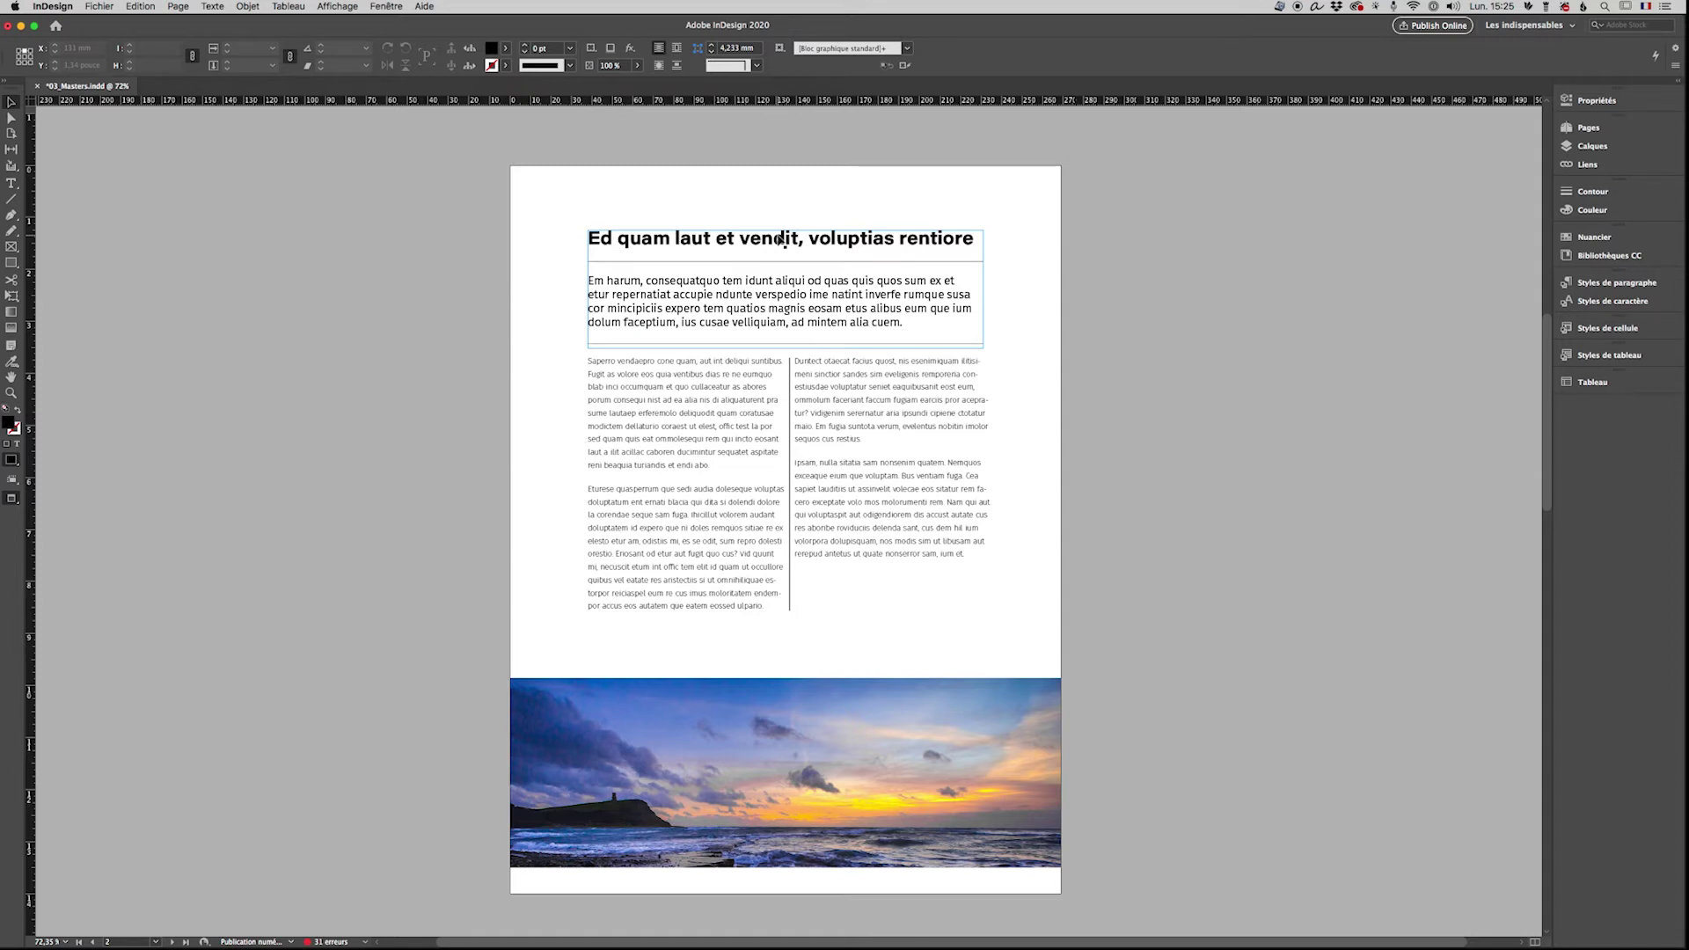
left_click(561, 247)
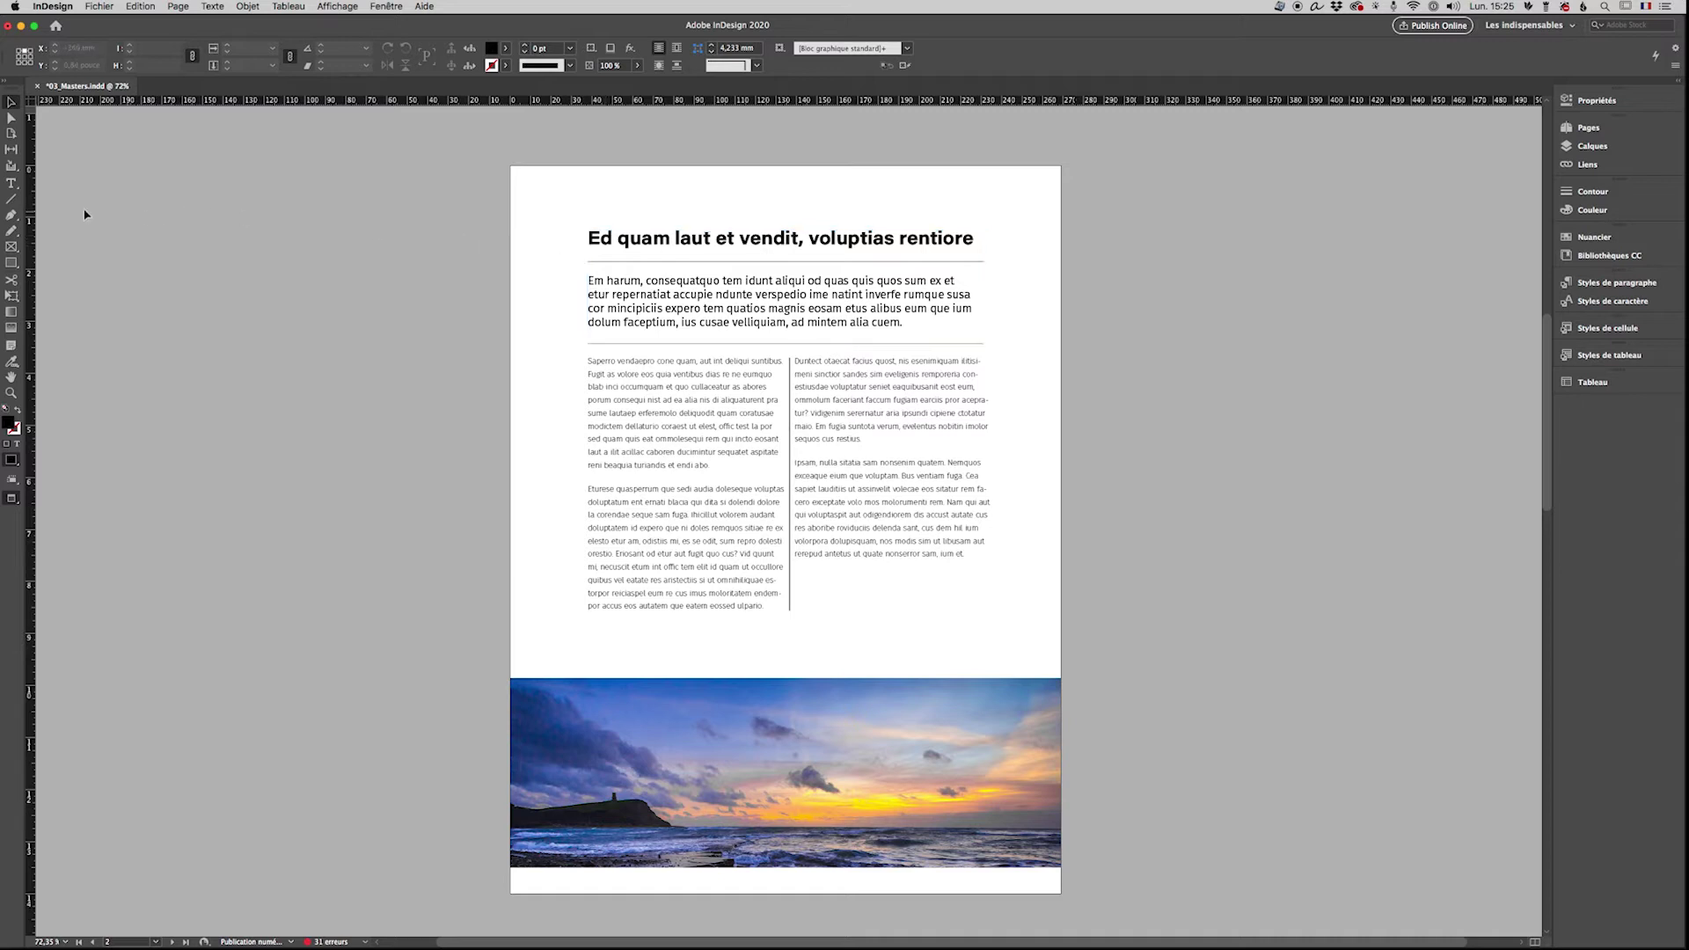
Step: Place the text cursor in the title and try a variable font weight of 540
left_click(13, 184)
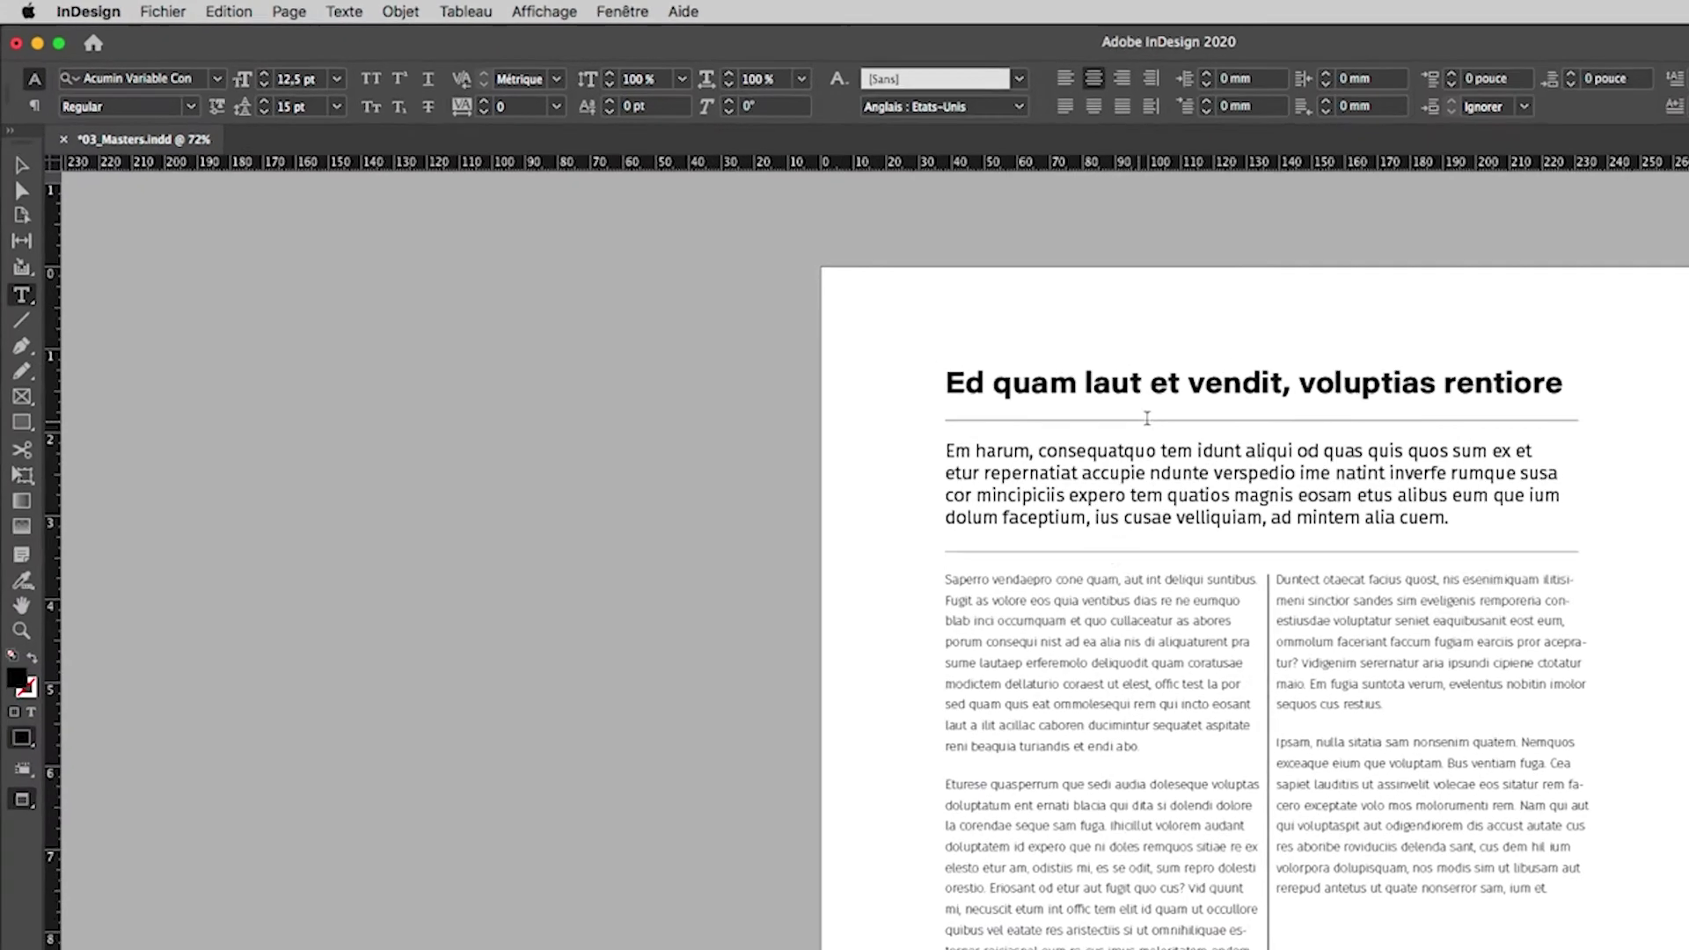
left_click(1187, 383)
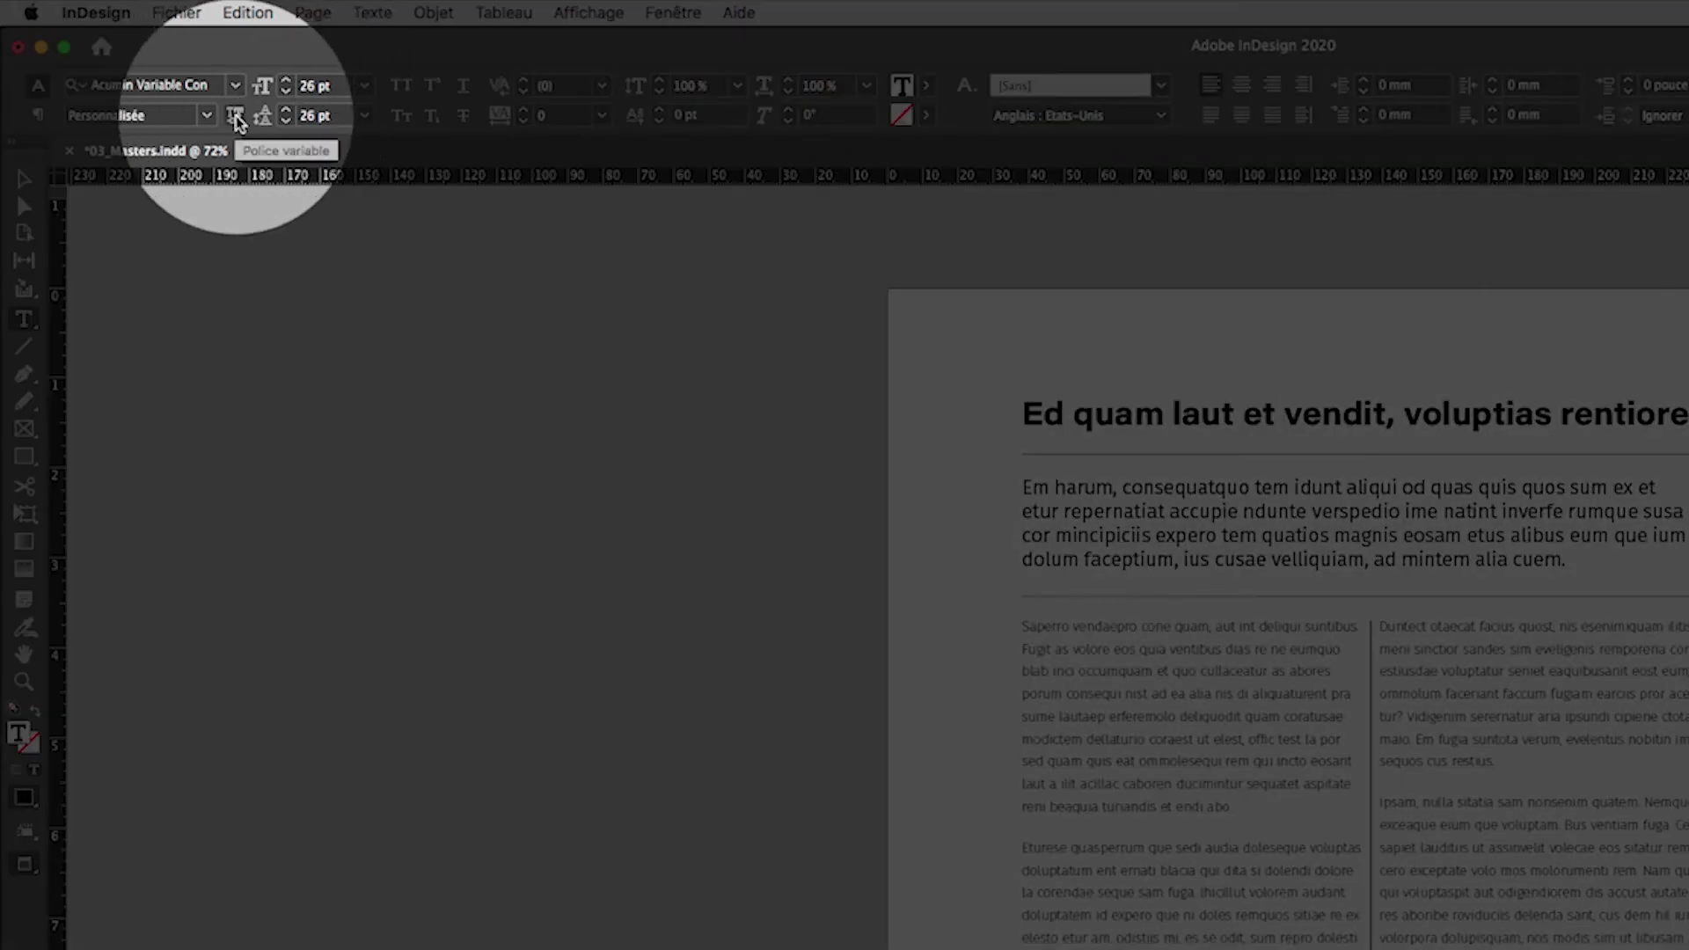
left_click(235, 117)
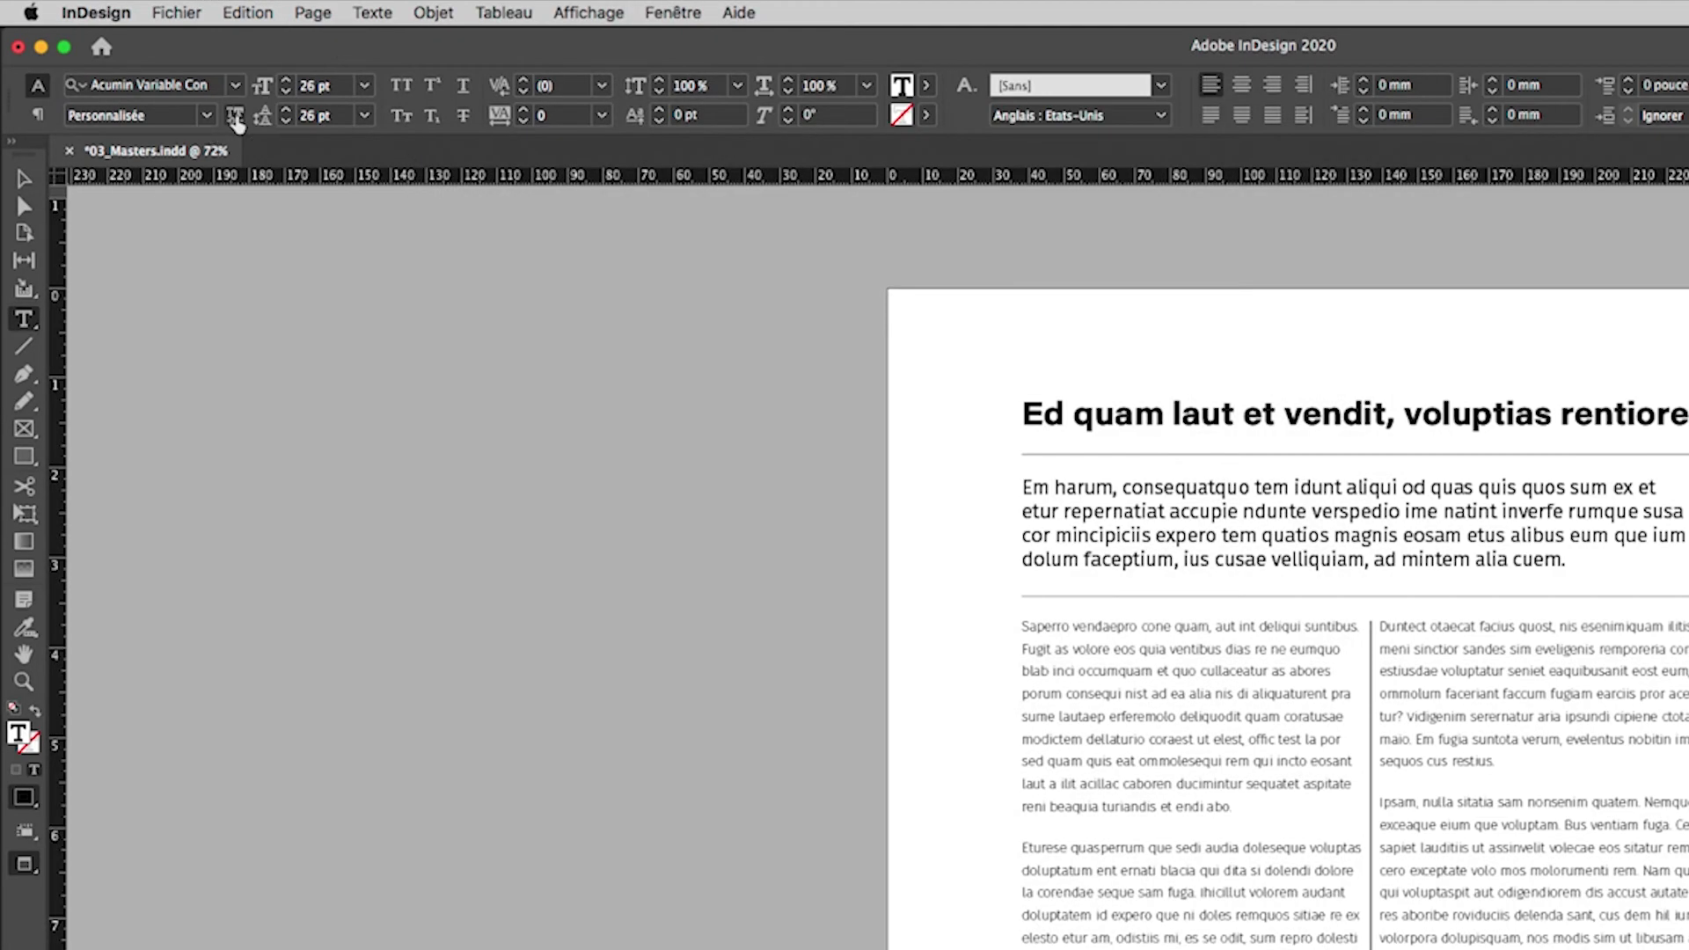
left_click(236, 117)
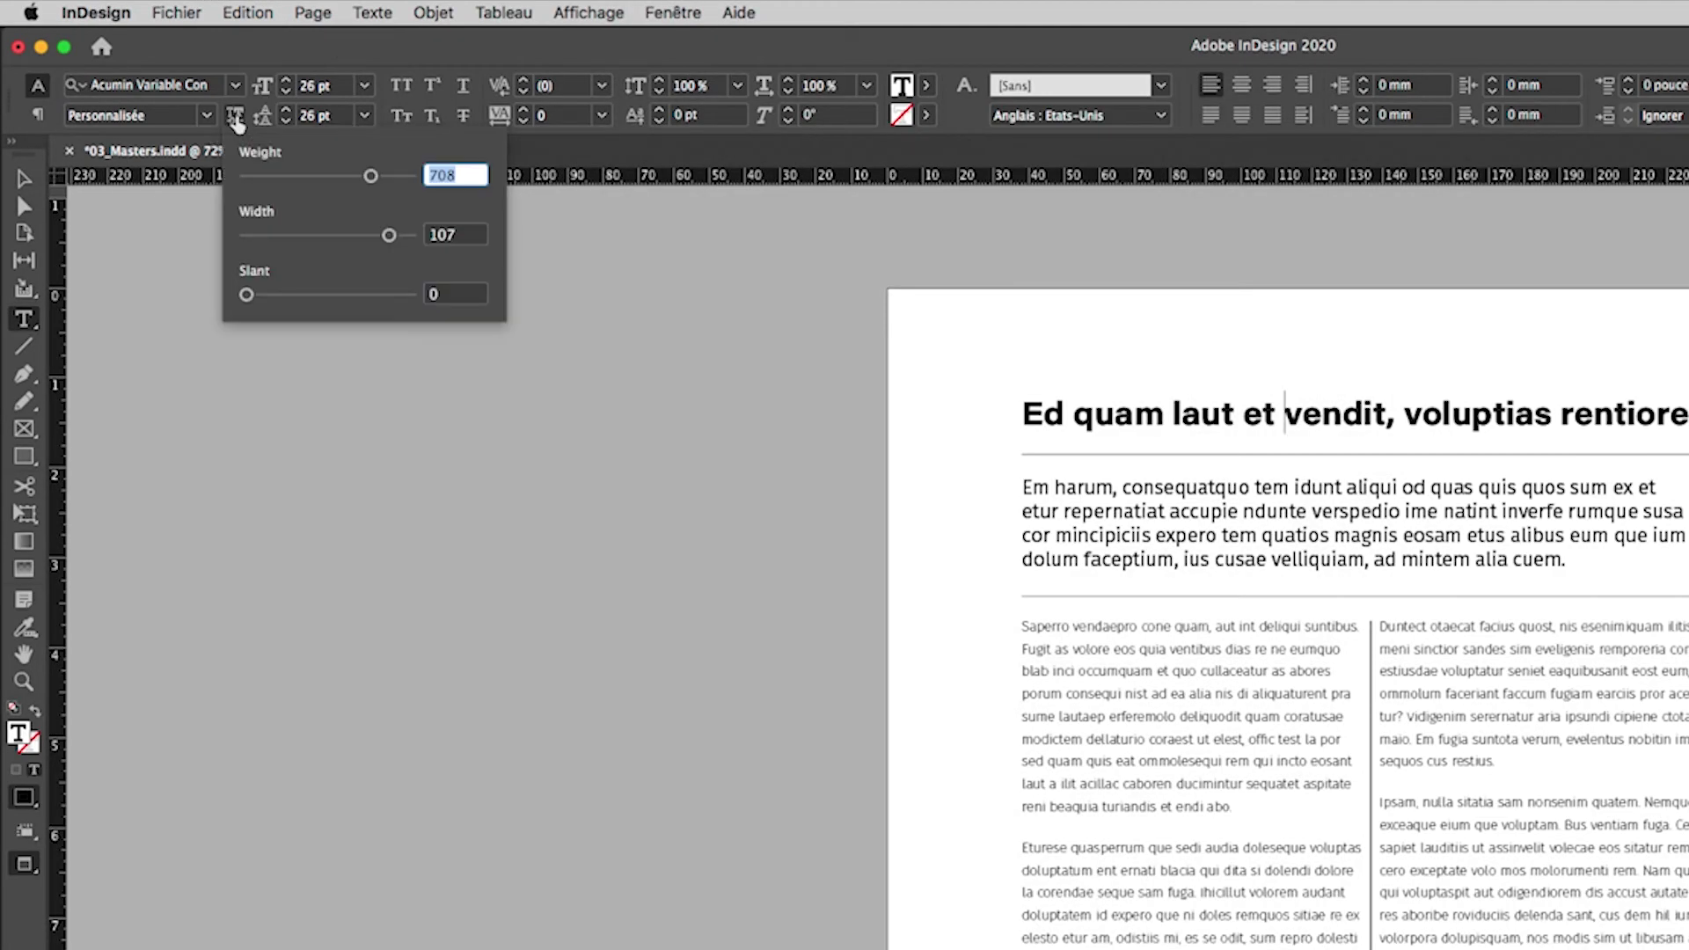
left_click_drag(371, 175, 334, 175)
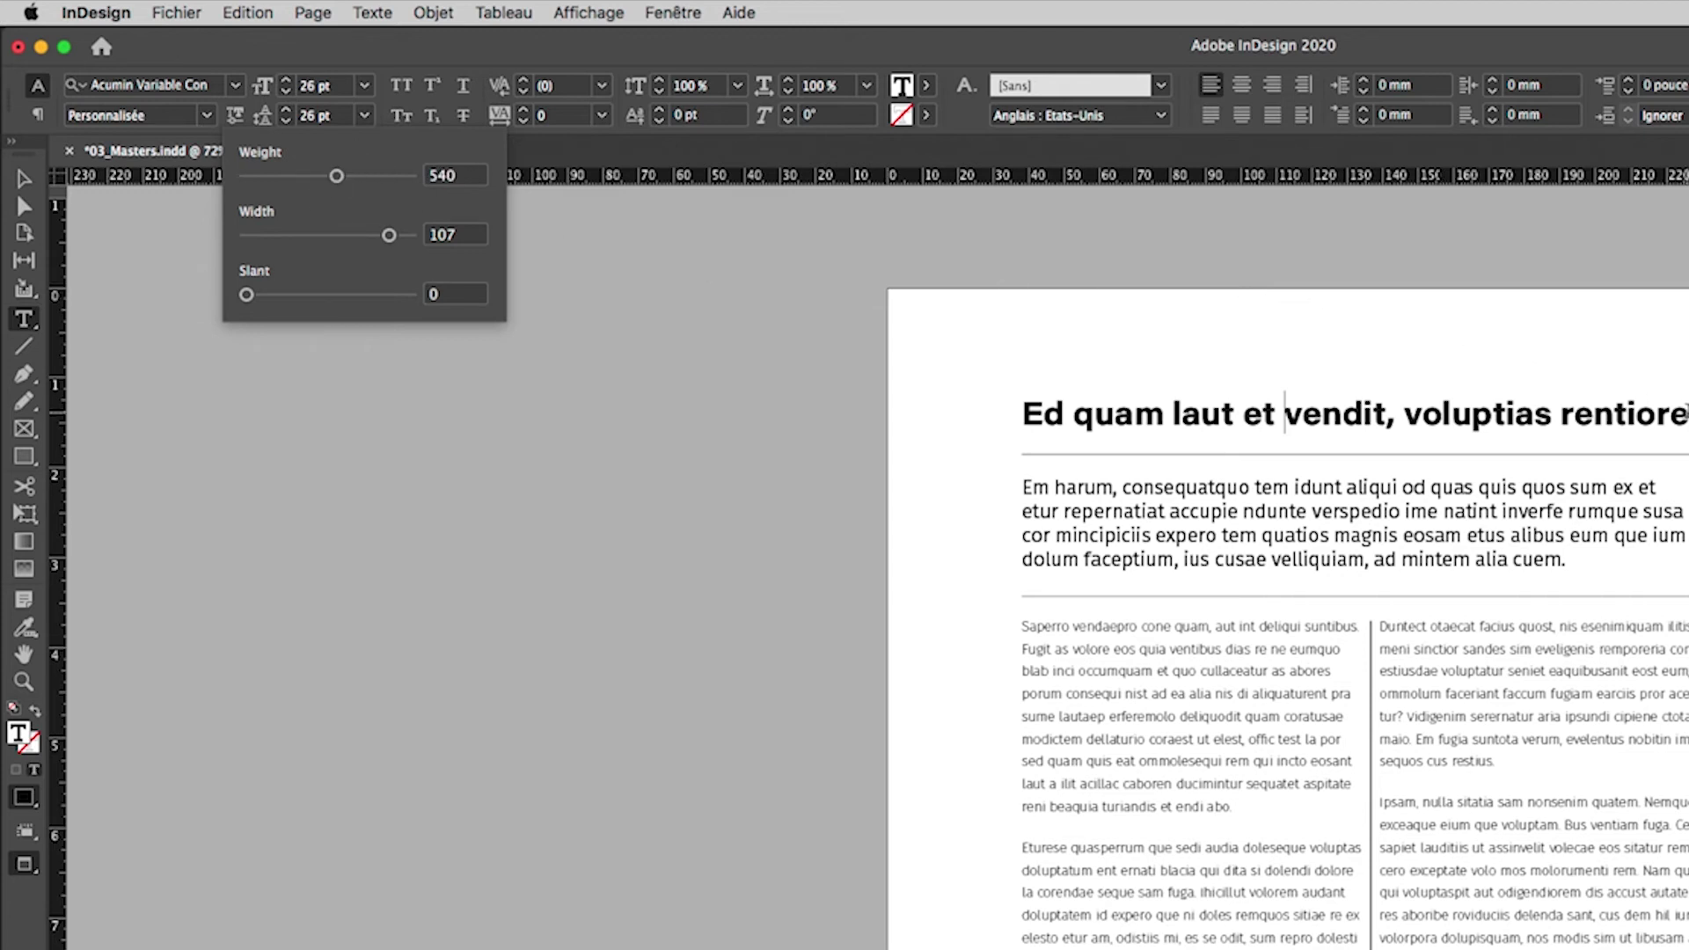
Step: Select the whole title, slightly reduce its variable font weight and width, and add some slant
left_click(1362, 418)
left_click_drag(1680, 413, 1006, 414)
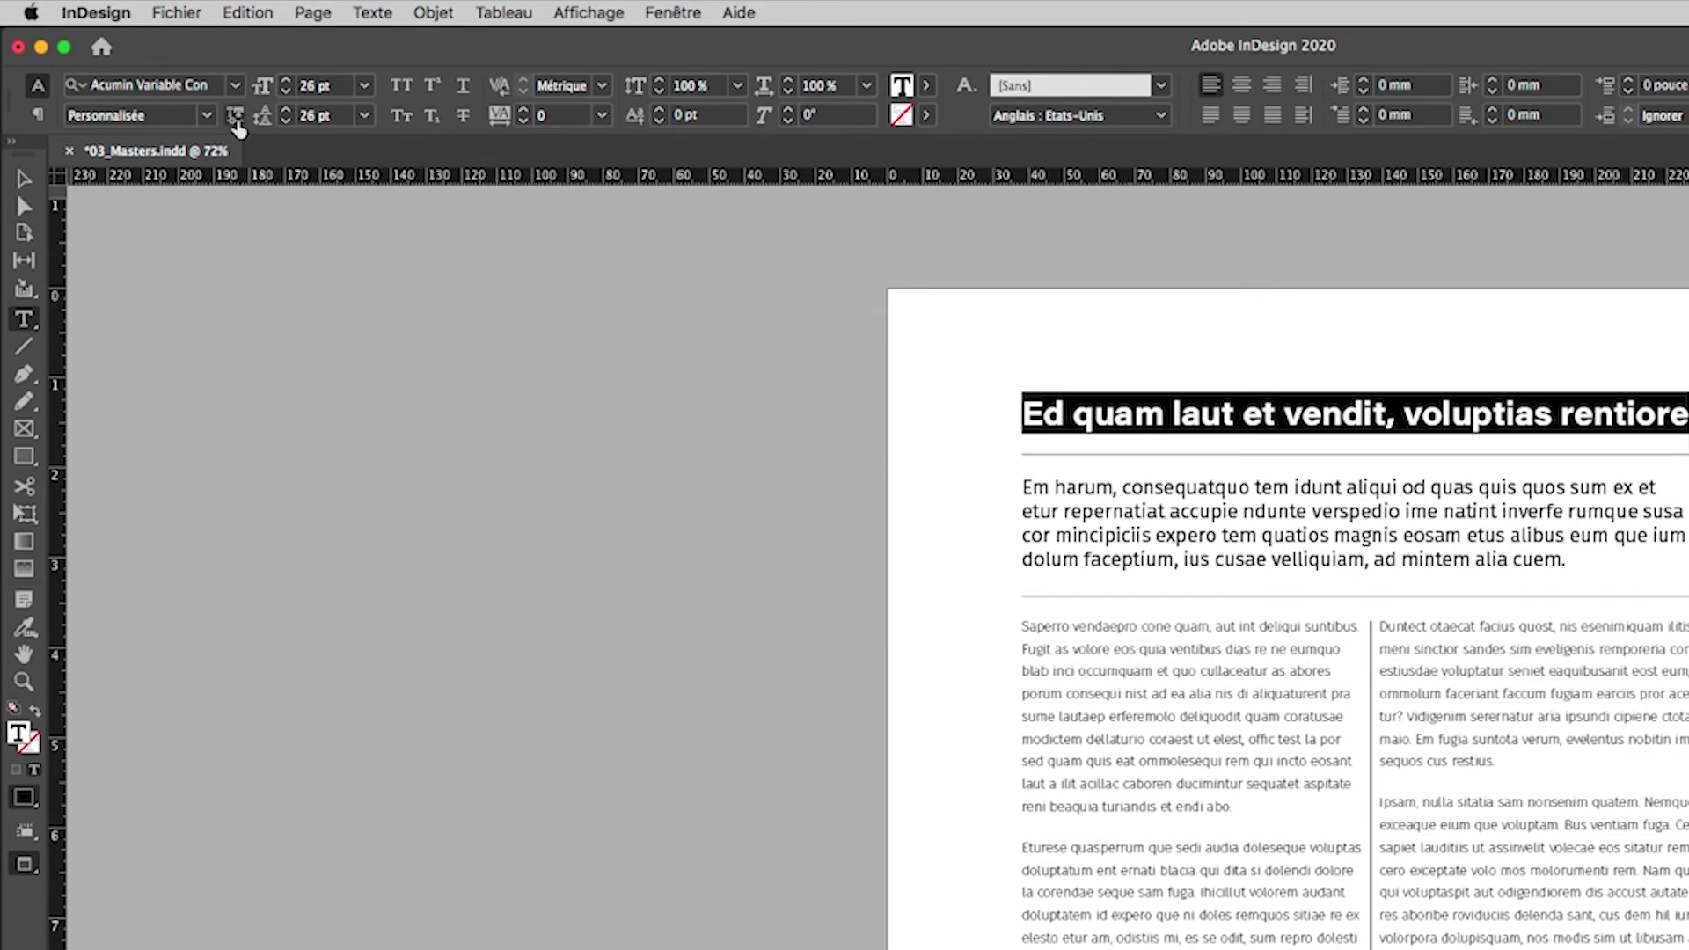
left_click(235, 116)
mouse_move(371, 177)
left_mouse_down()
mouse_move(273, 179)
mouse_move(400, 172)
mouse_move(362, 176)
left_mouse_up()
mouse_move(391, 238)
left_mouse_down()
mouse_move(272, 236)
mouse_move(386, 235)
left_mouse_up()
mouse_move(246, 295)
left_mouse_down()
mouse_move(381, 294)
mouse_move(270, 295)
left_mouse_up()
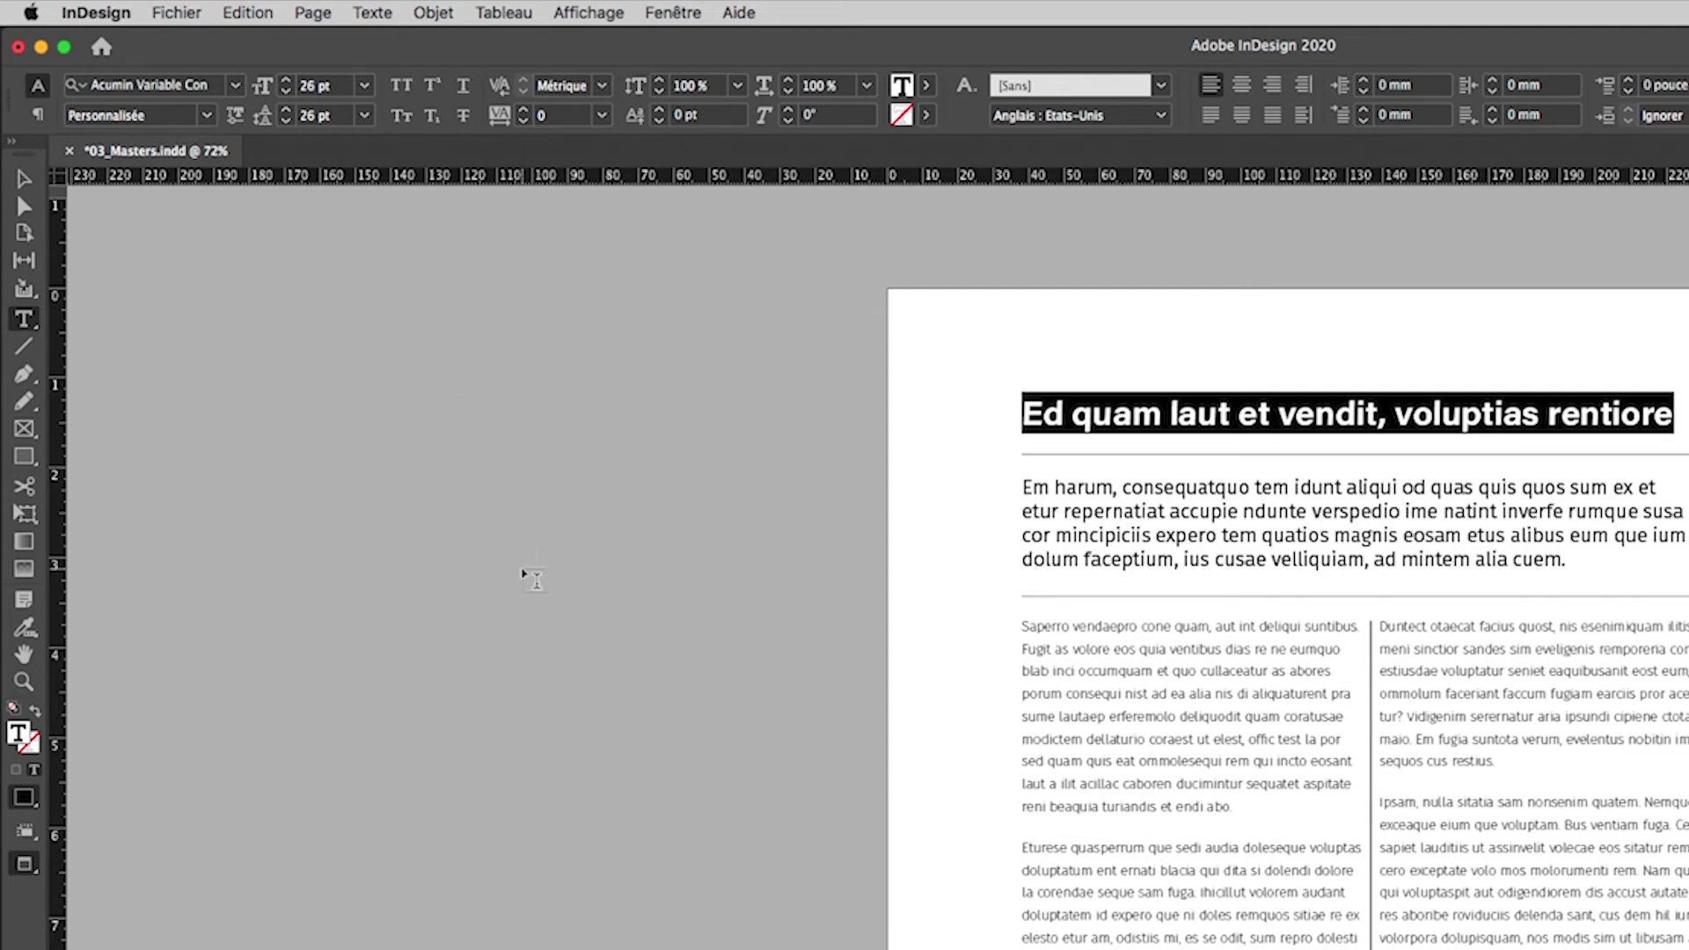
Step: Start a spell check from the intro paragraph, switch its search direction to backward and back to forward, and close it
left_click(1207, 539)
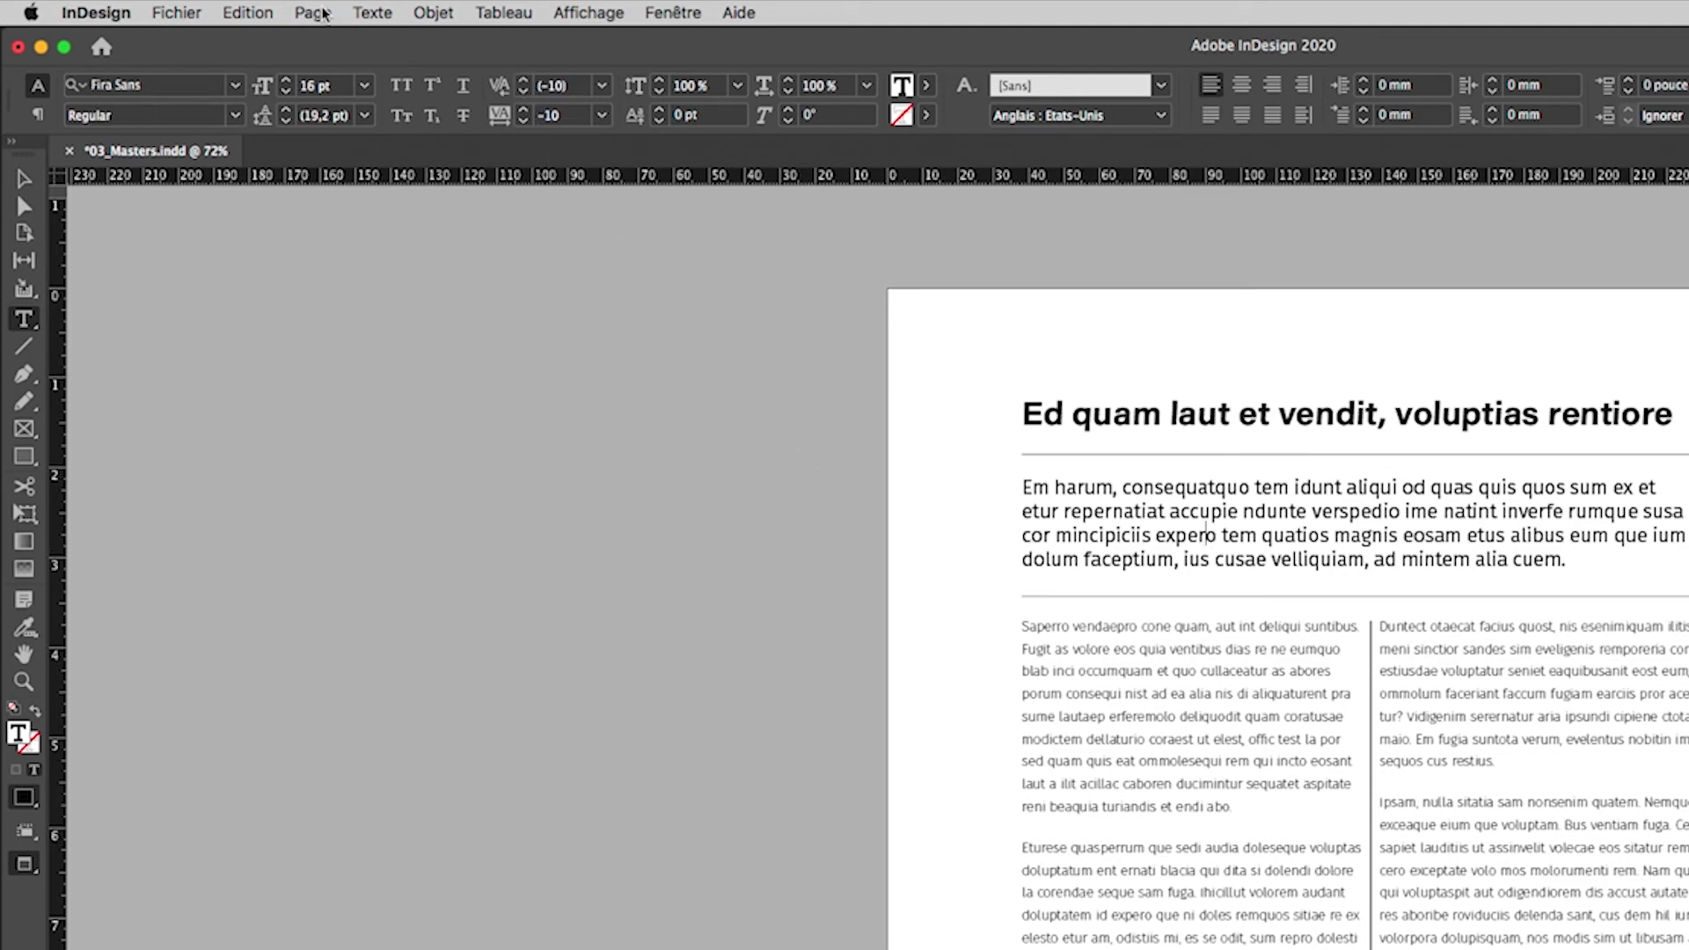
left_click(248, 12)
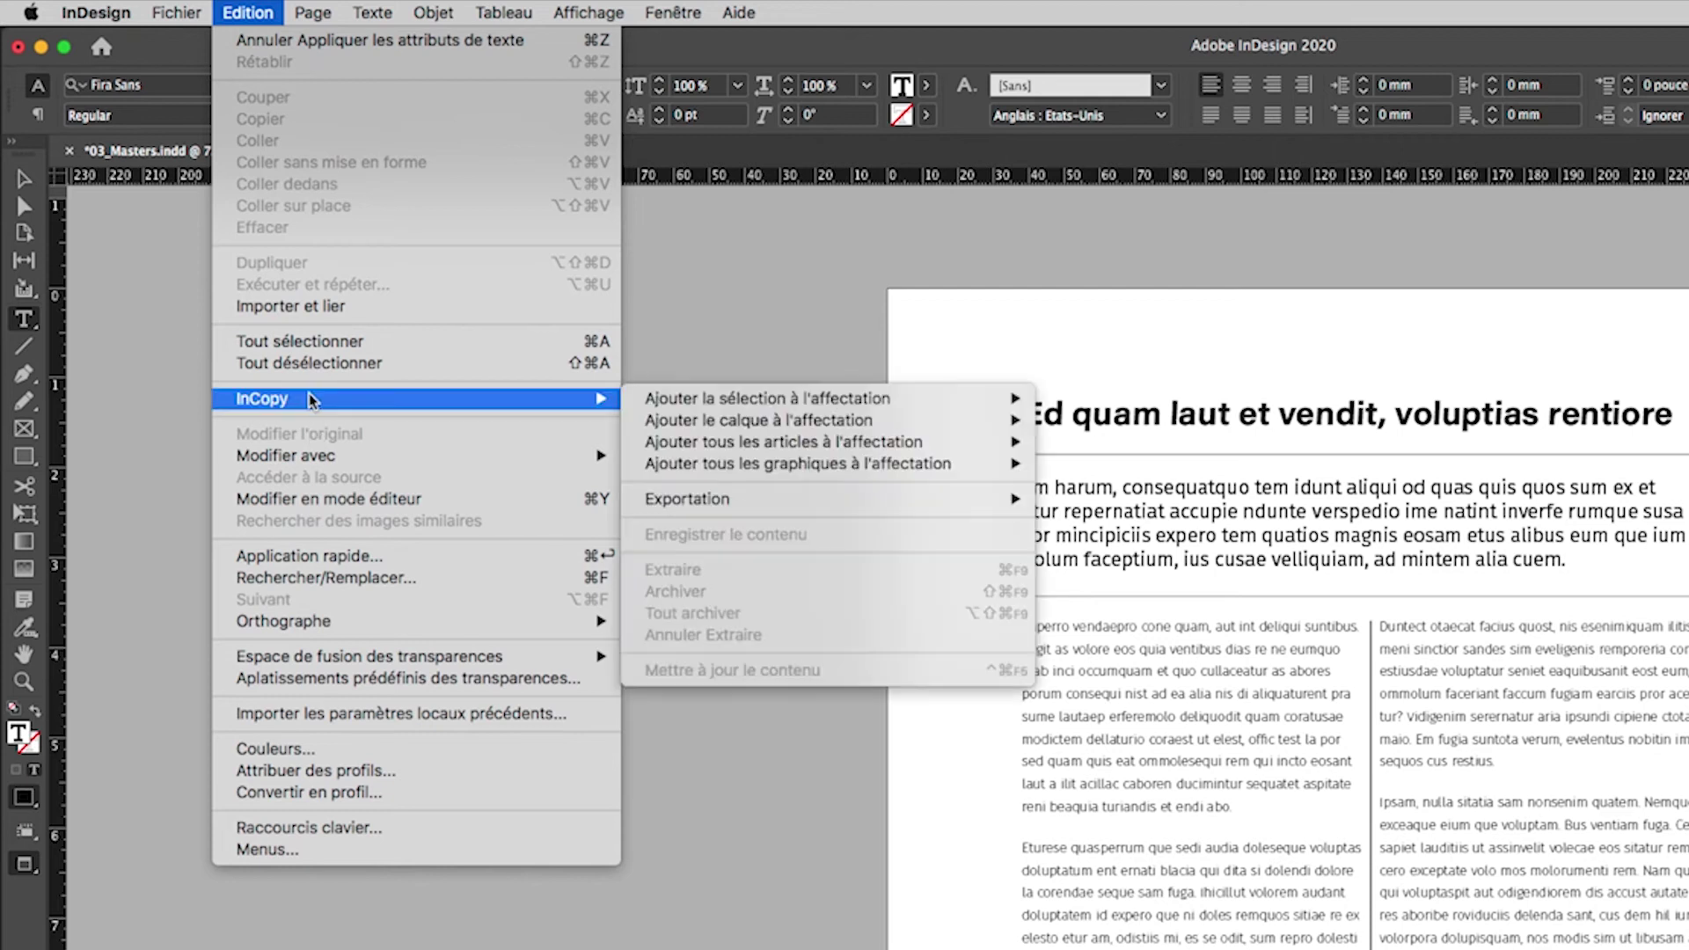
mouse_move(352, 631)
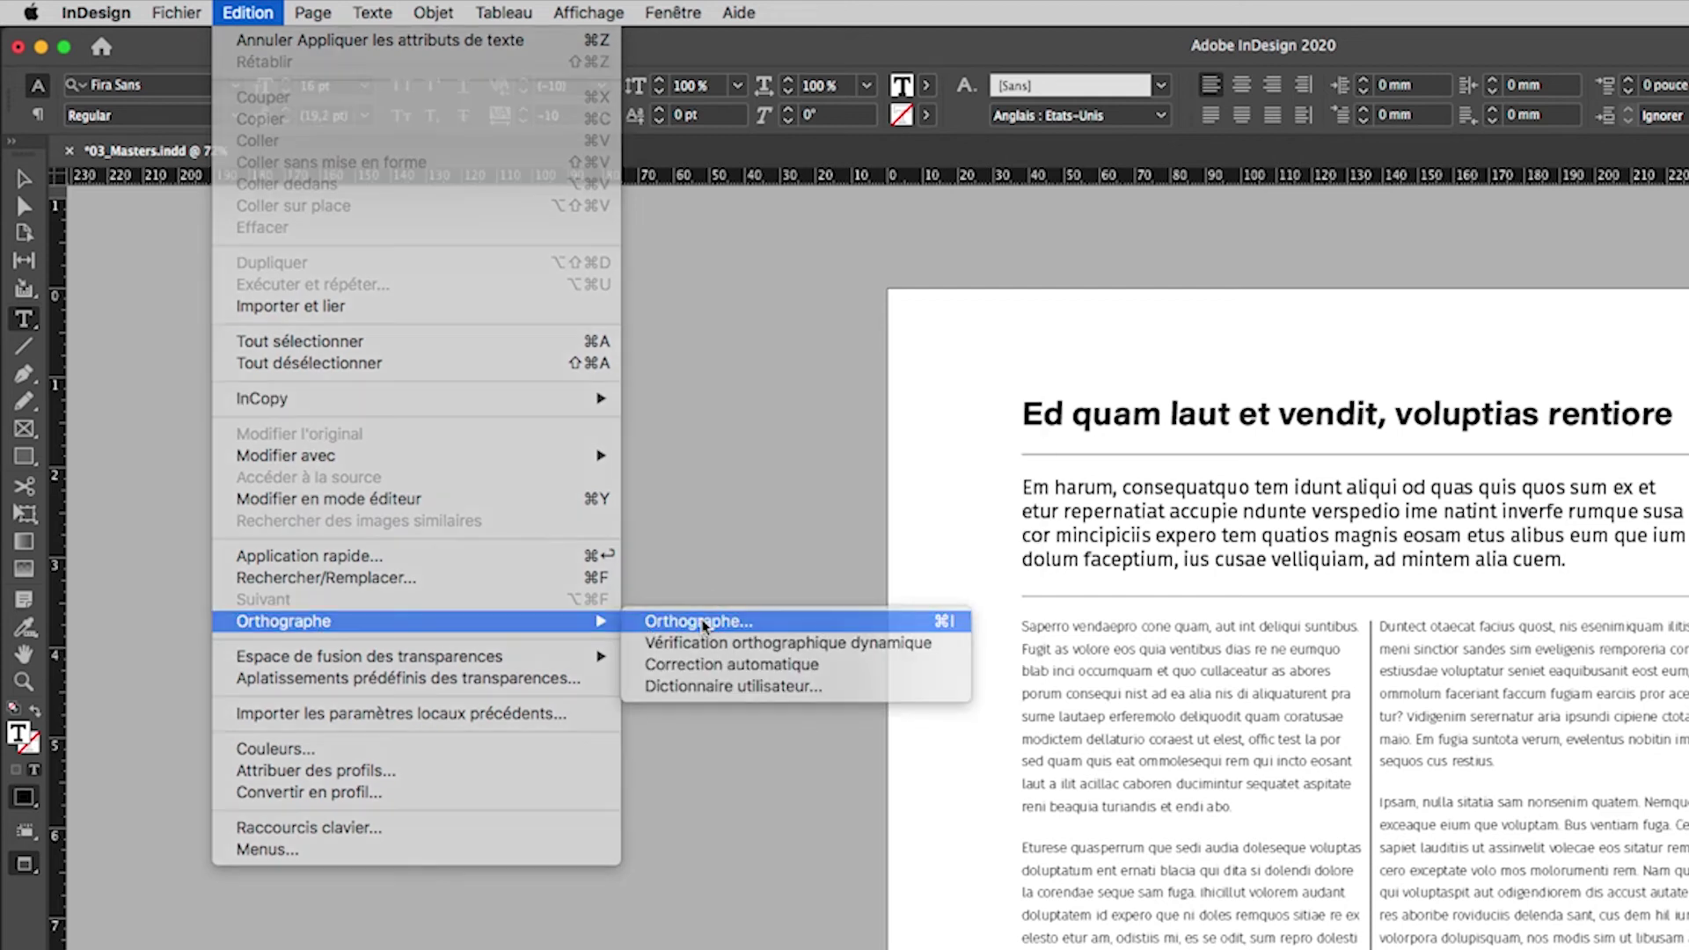
left_click(701, 626)
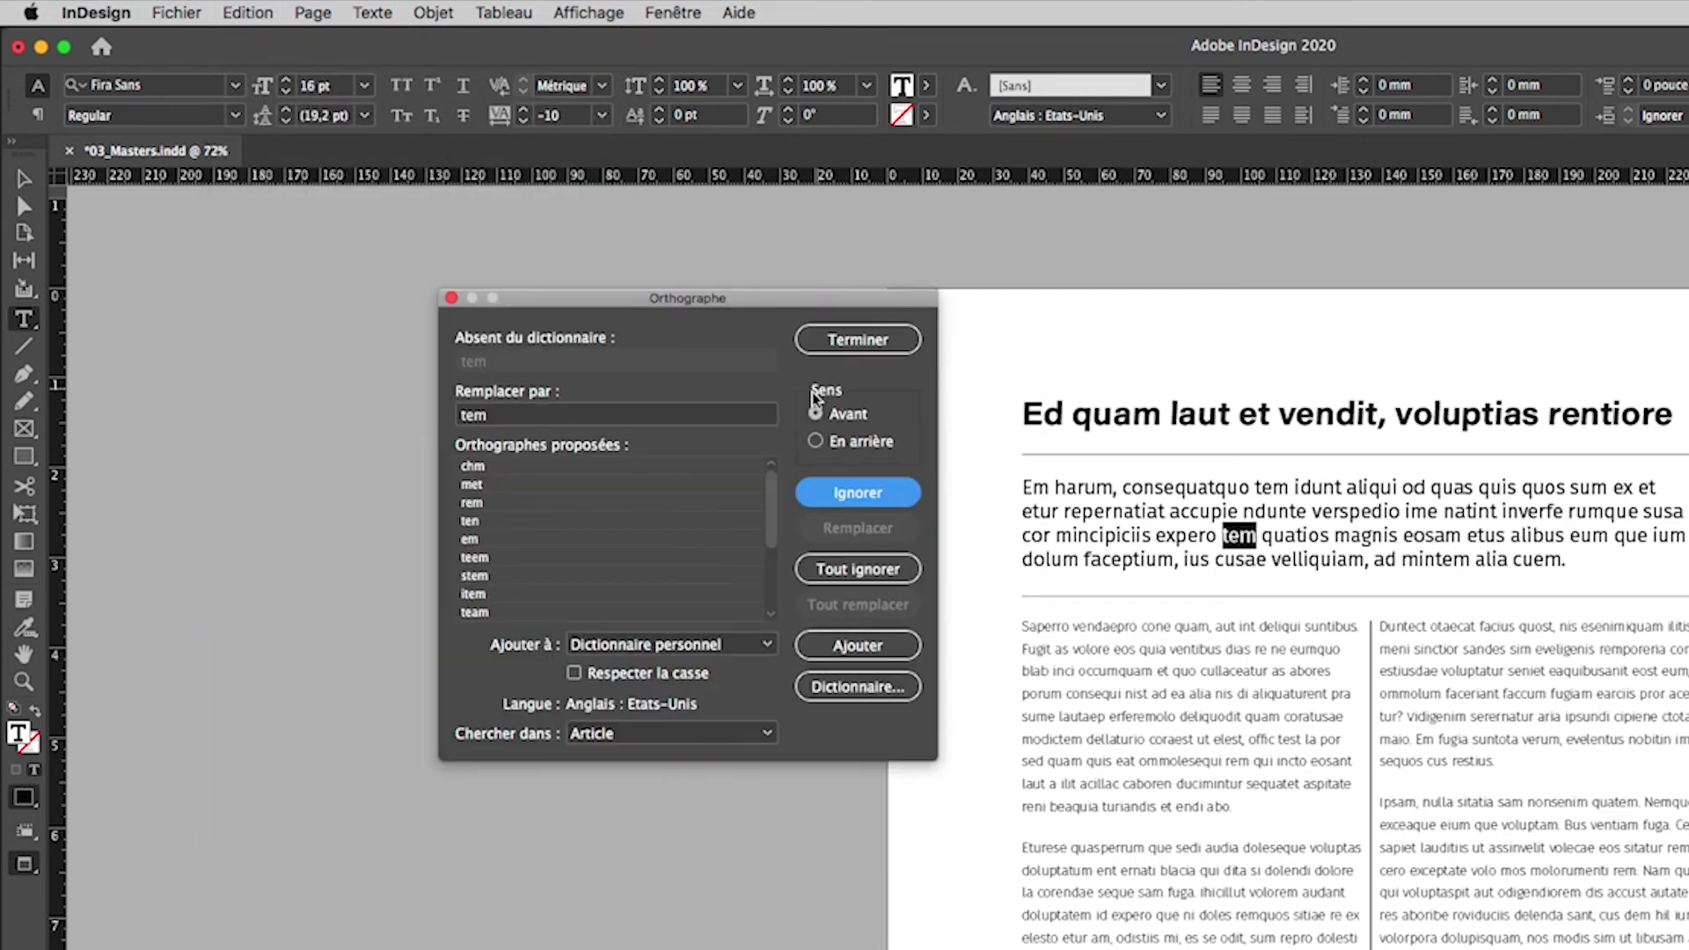
left_click(817, 442)
left_click(816, 414)
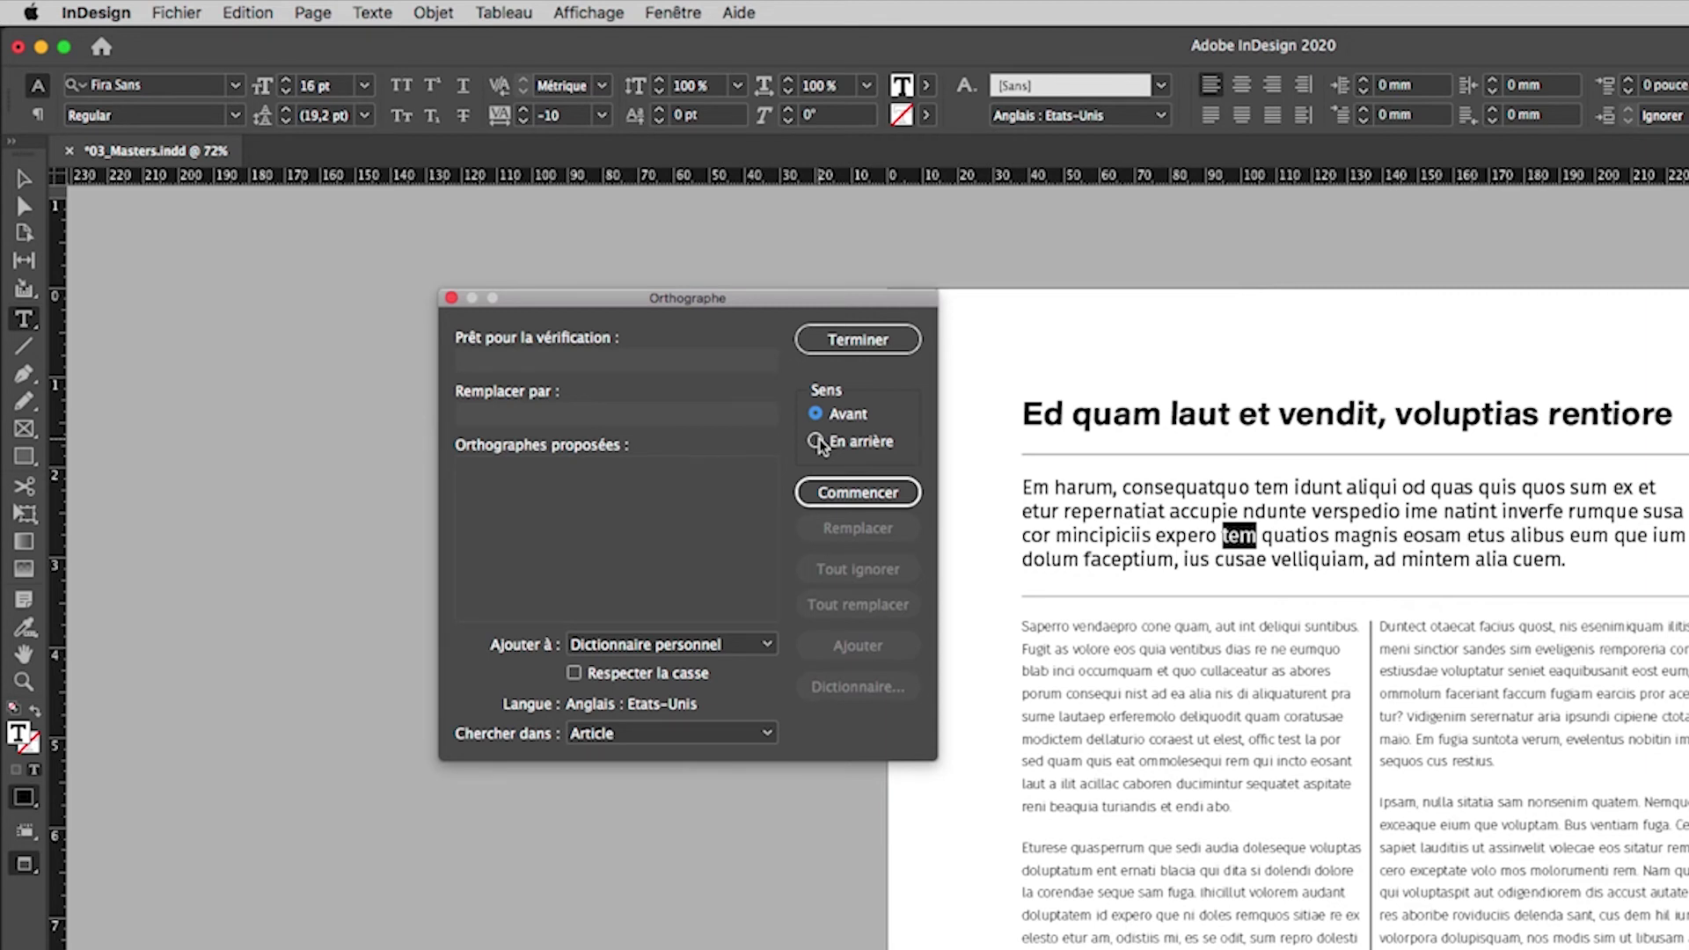
left_click(451, 298)
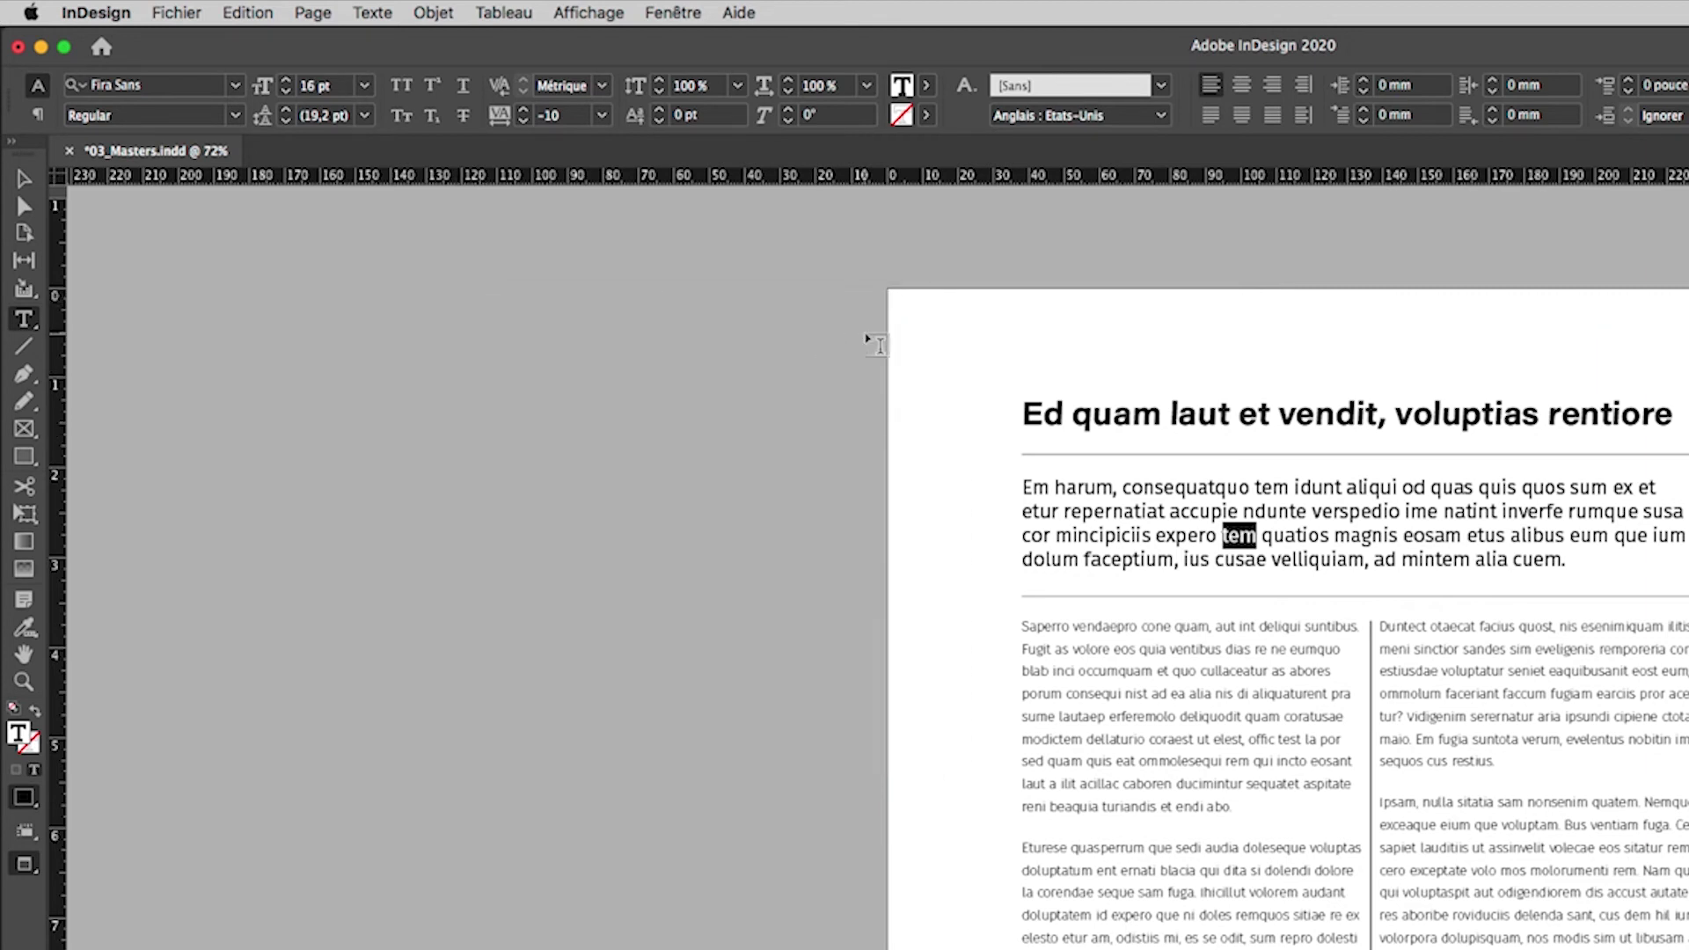
Step: Search Adobe Stock for images similar to the sunset photo, browse the results and close them
left_click(23, 179)
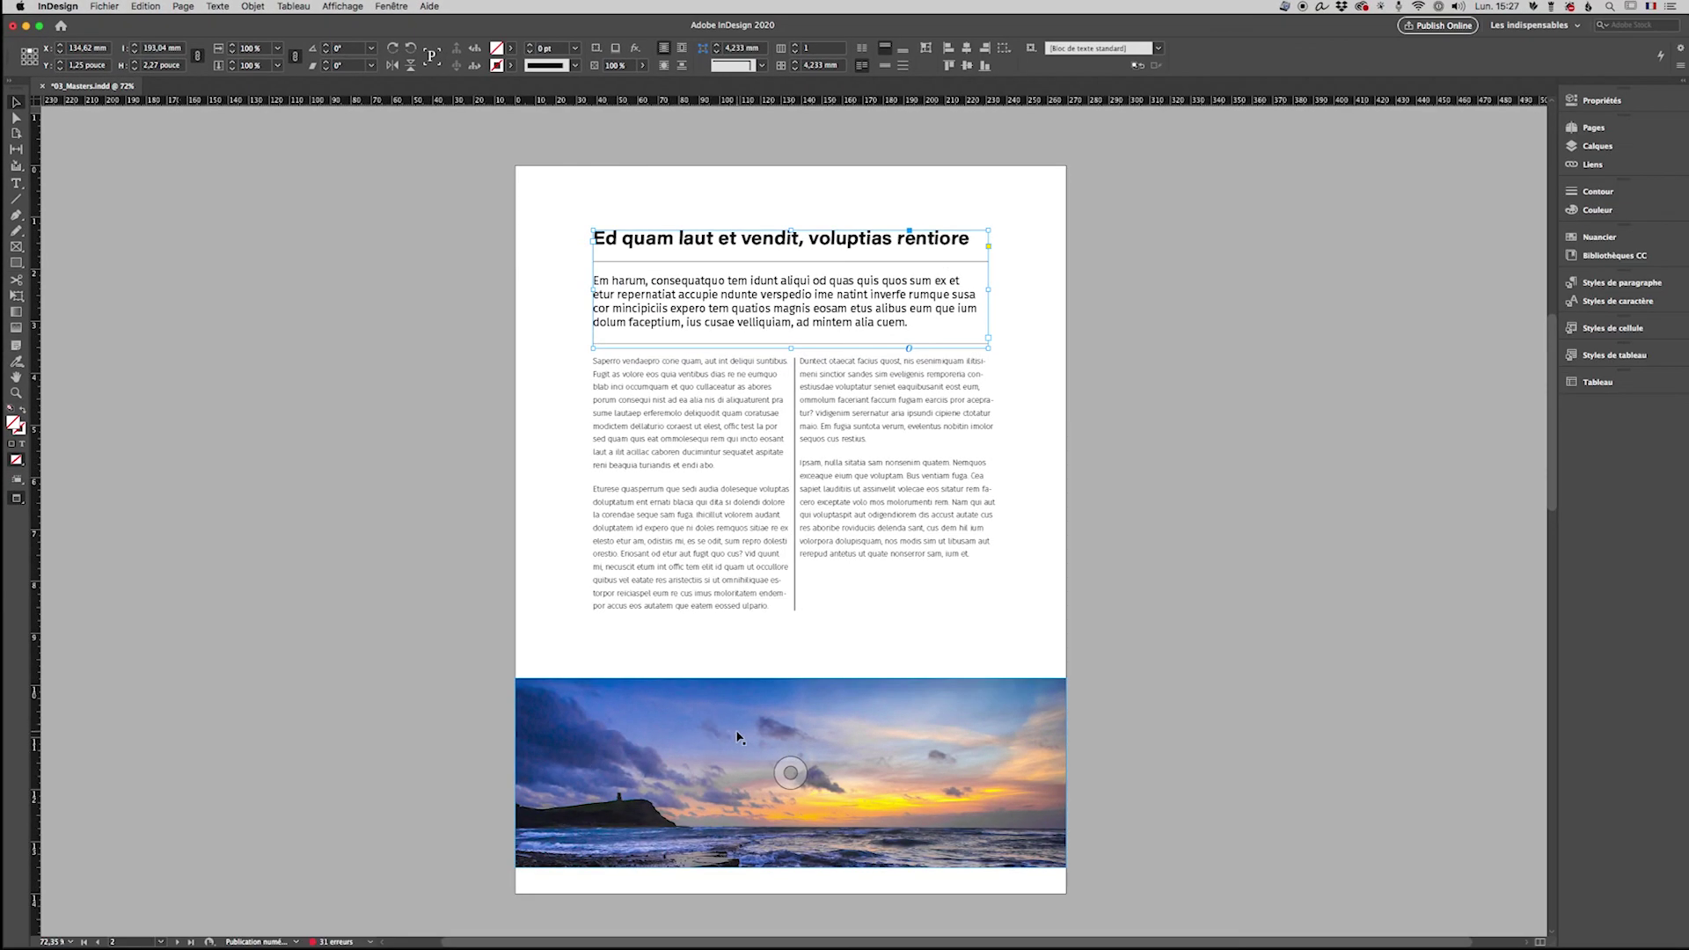
left_click(737, 737)
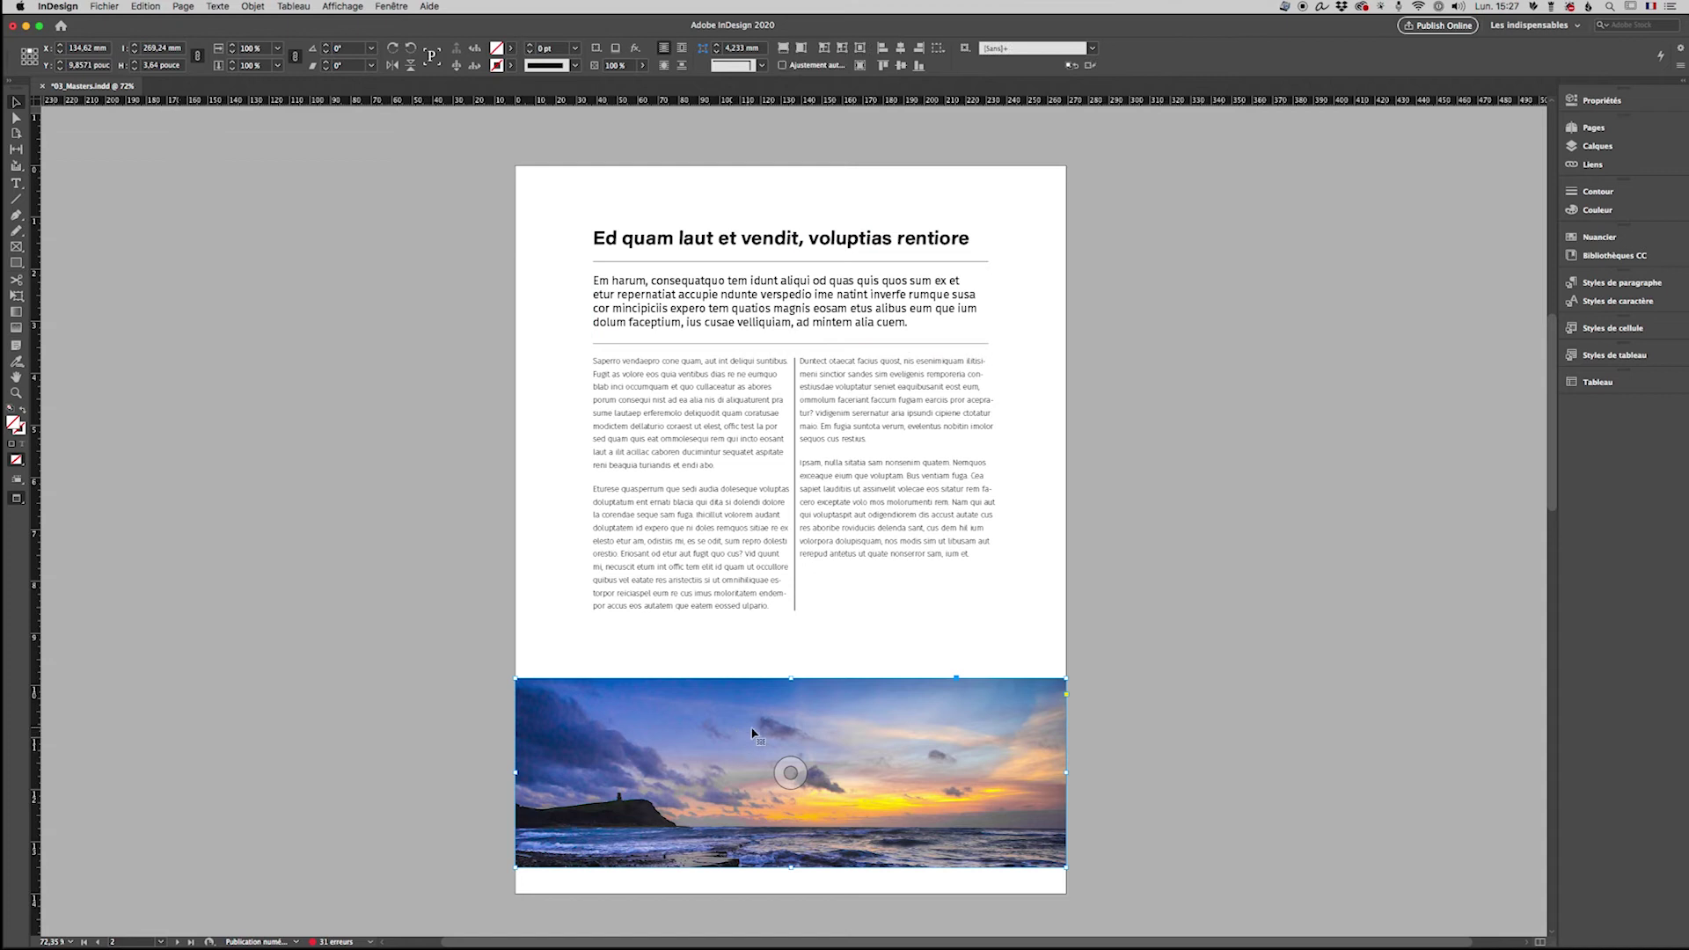
right_click(819, 728)
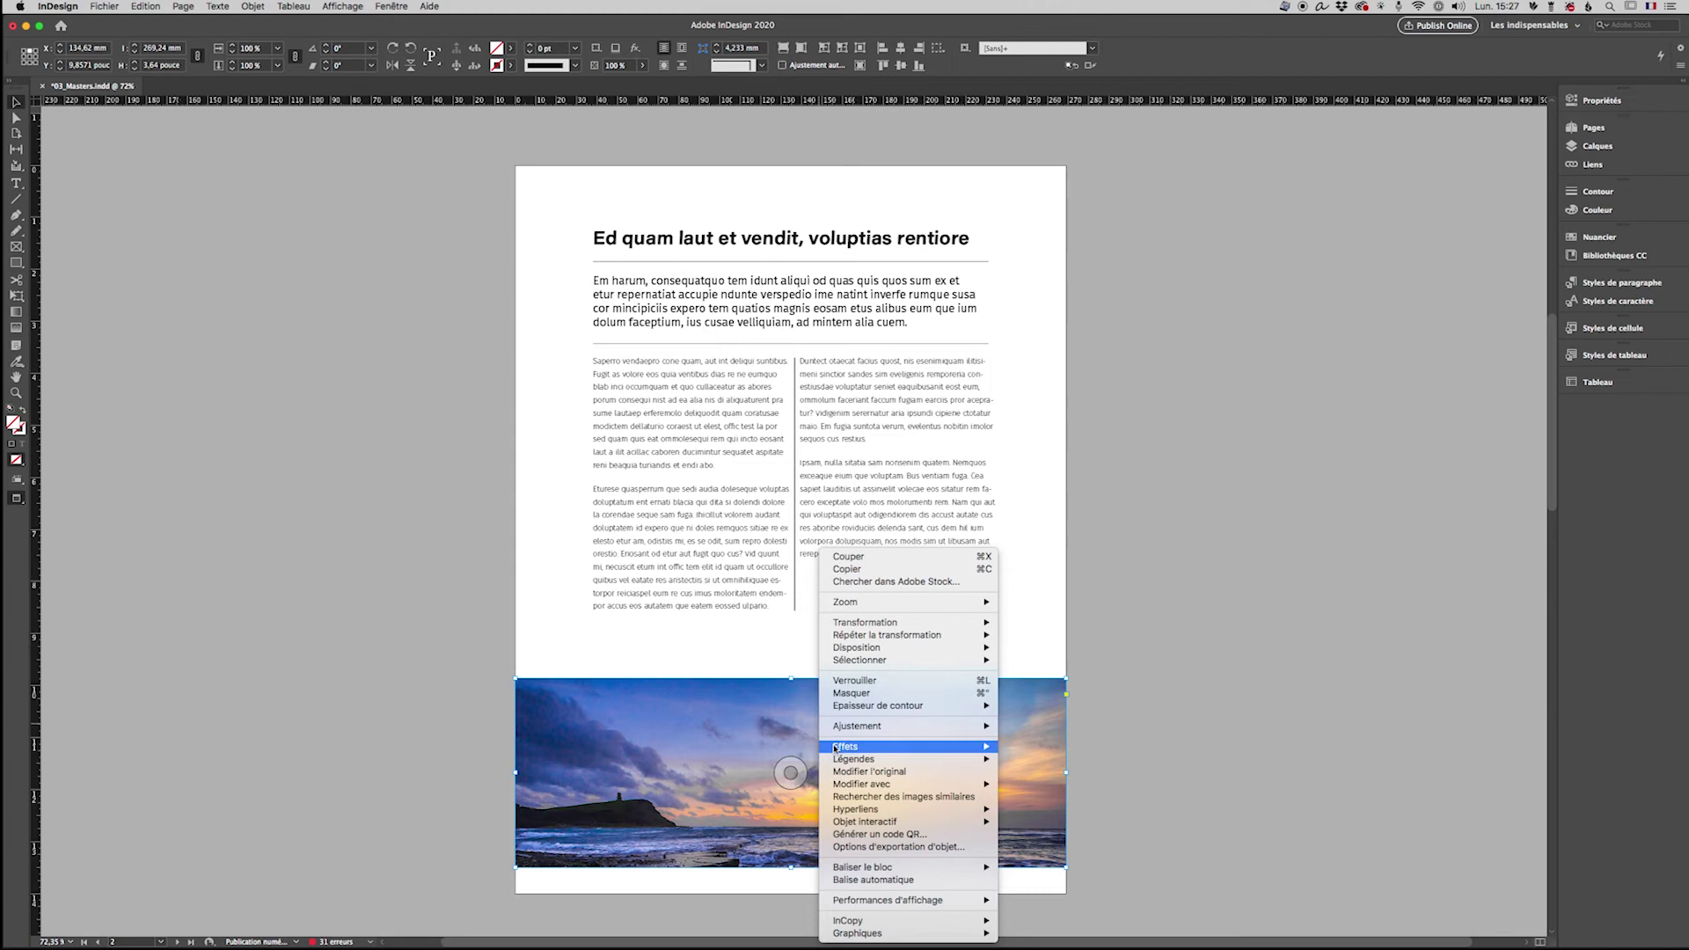
left_click(855, 796)
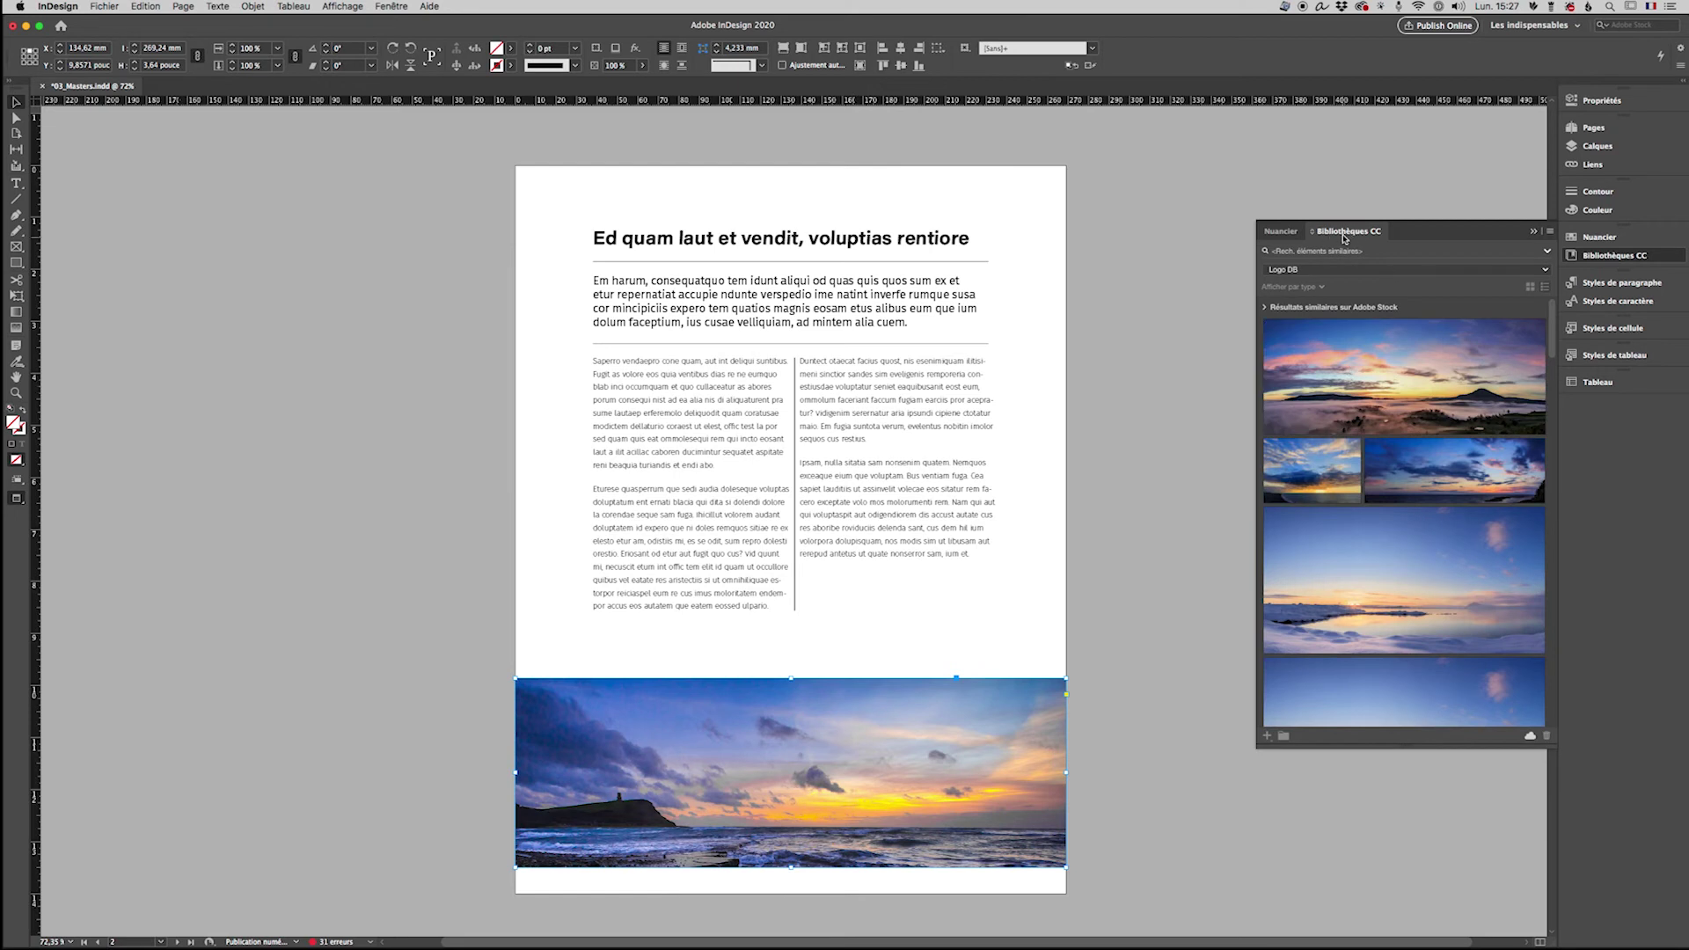
mouse_move(1277, 522)
left_click_drag(1551, 338, 1551, 422)
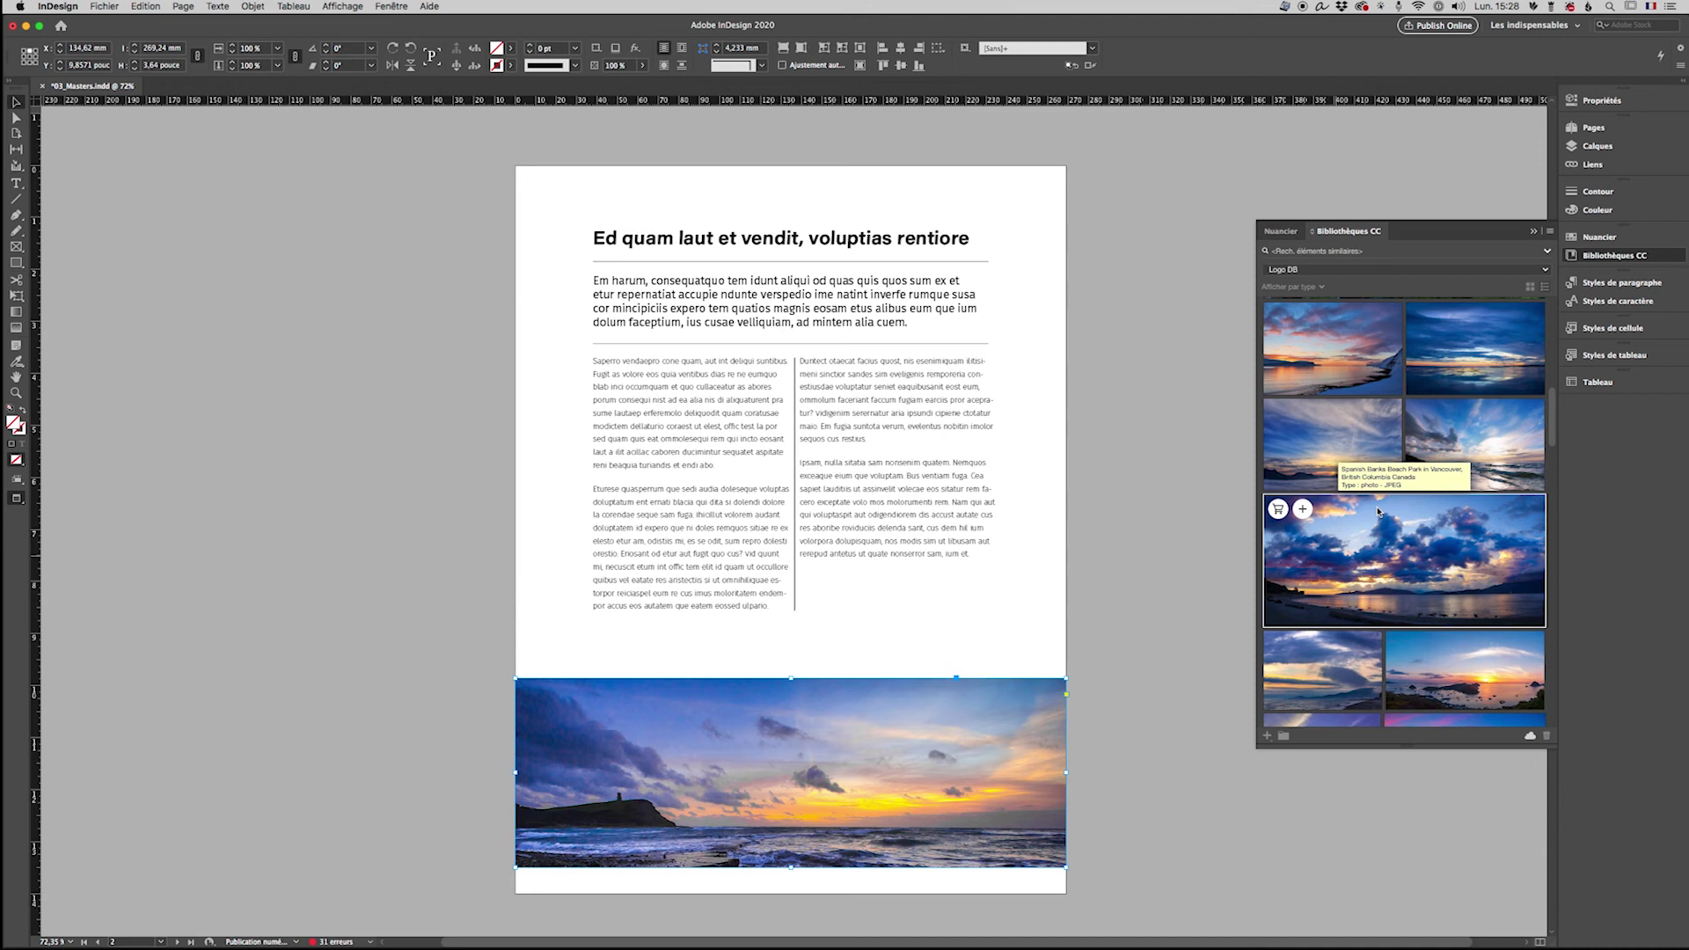
left_click(1533, 232)
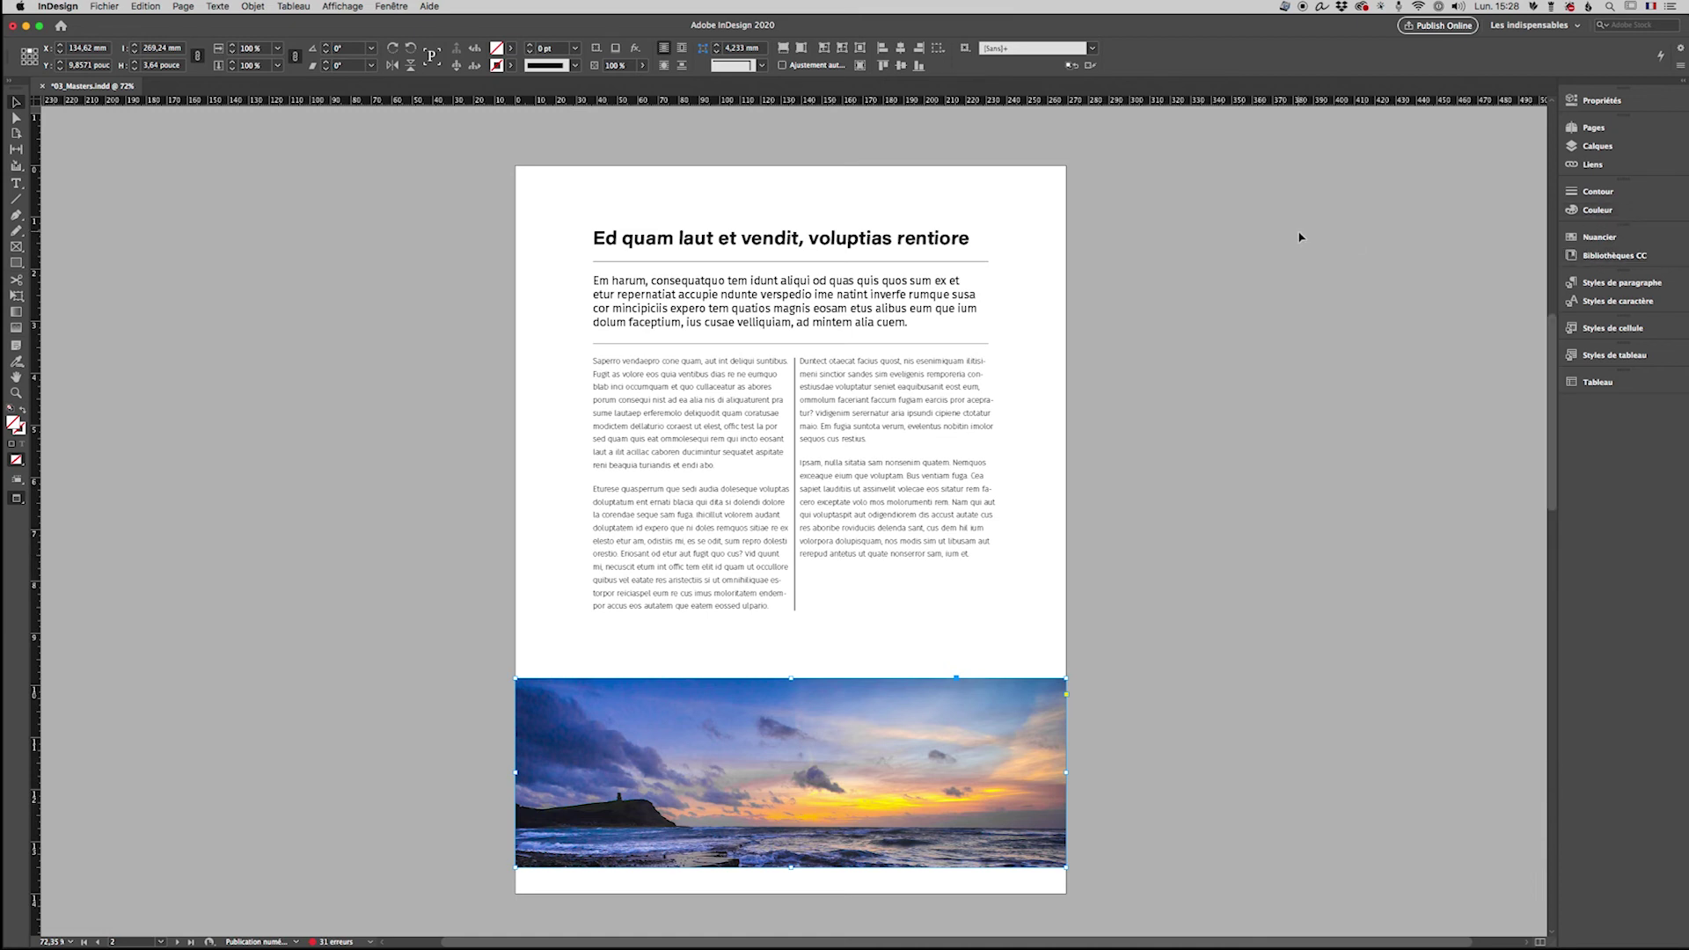